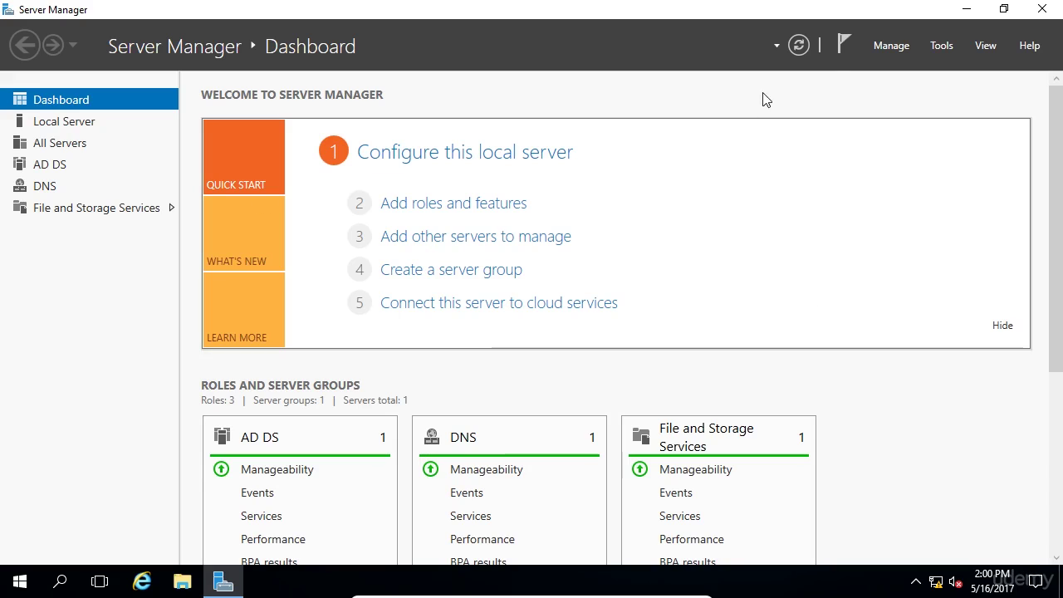
Launch Active Directory Users and Computers from Server Manager Tools and expand the itflee.com domain.
left_click(954, 46)
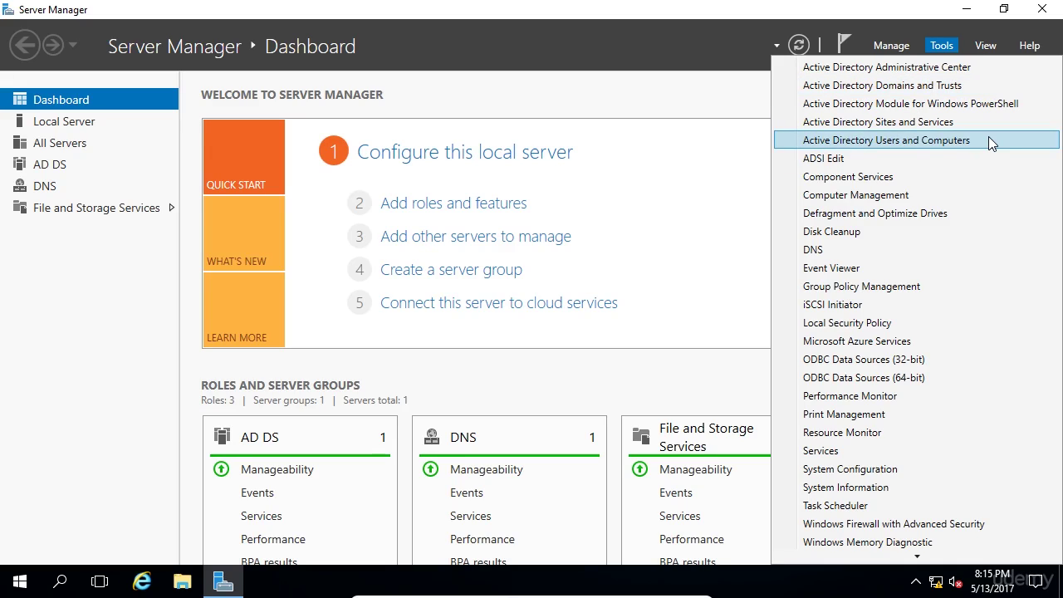
left_click(989, 140)
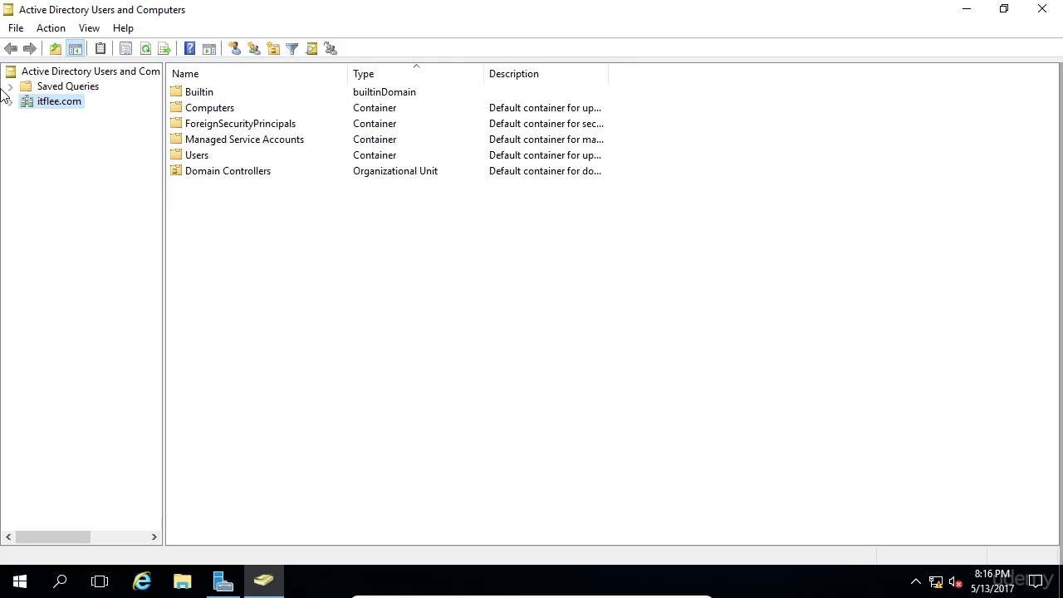
left_click(10, 102)
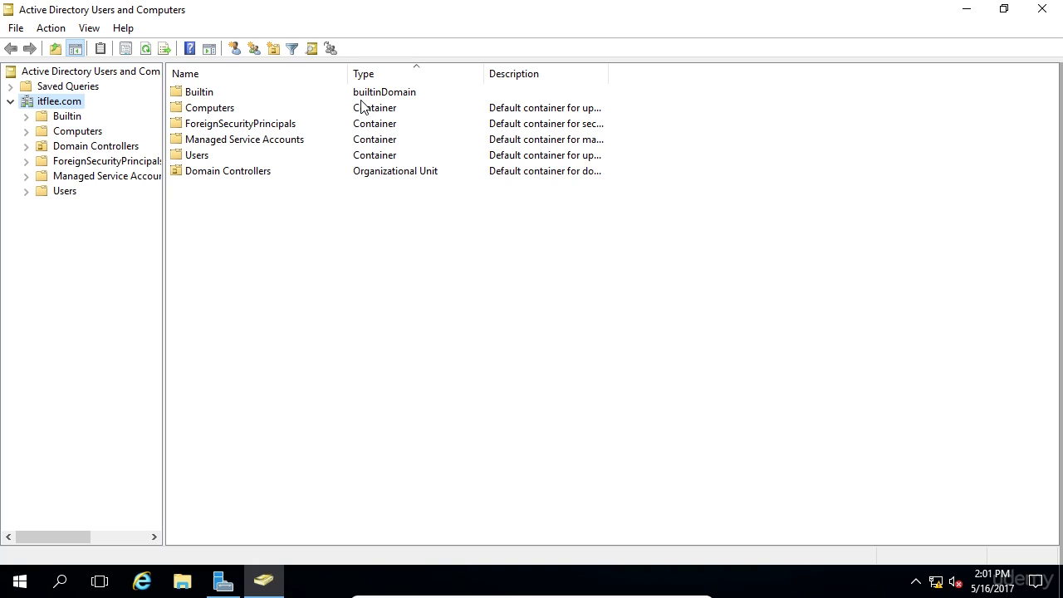
Add a new organizational unit named itFlee under the itflee.com domain.
right_click(58, 107)
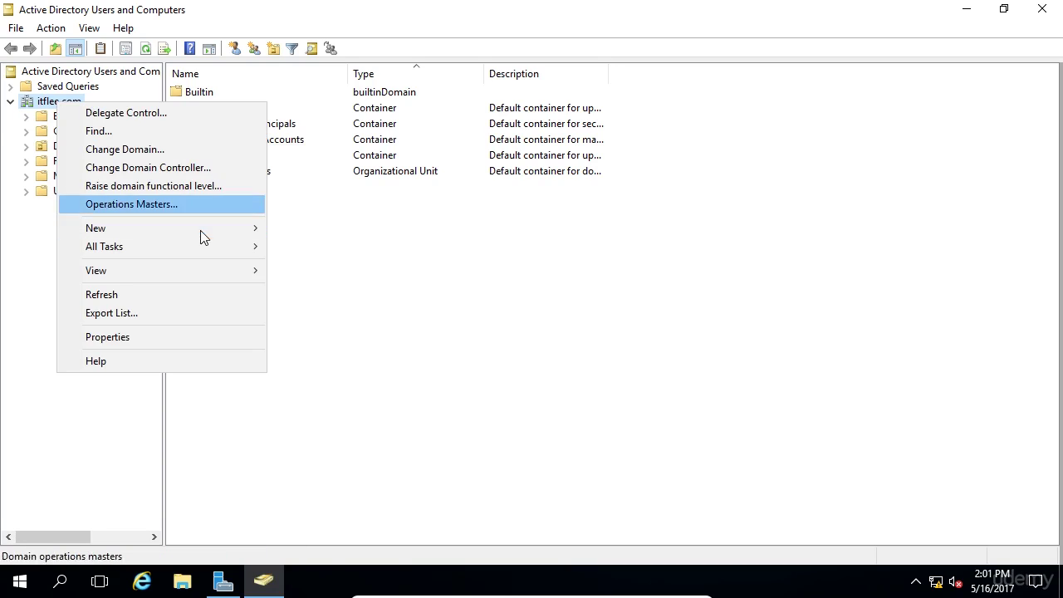
mouse_move(204, 227)
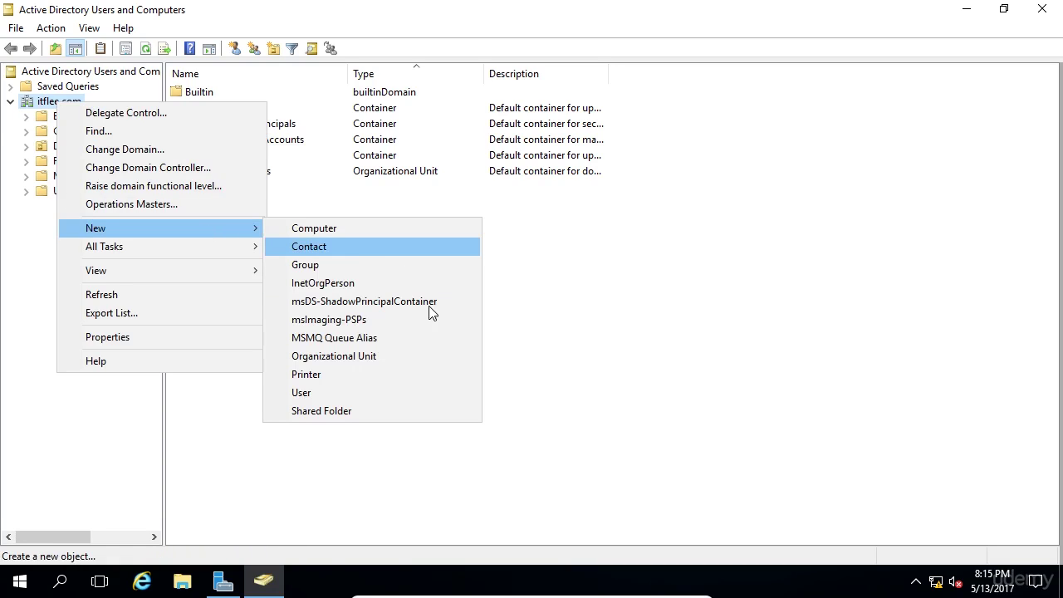
left_click(438, 354)
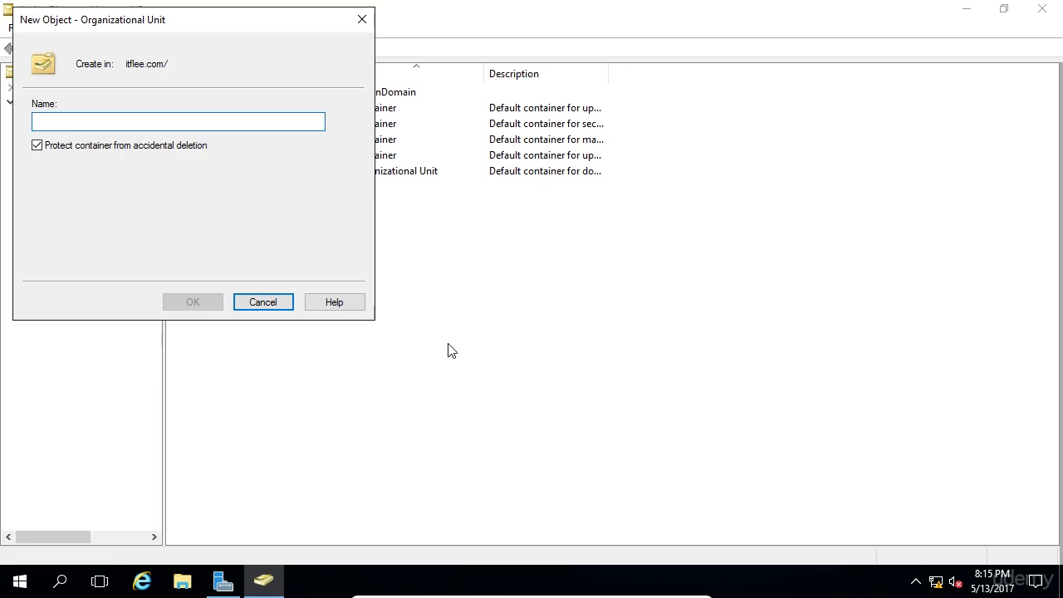
type("itFlee")
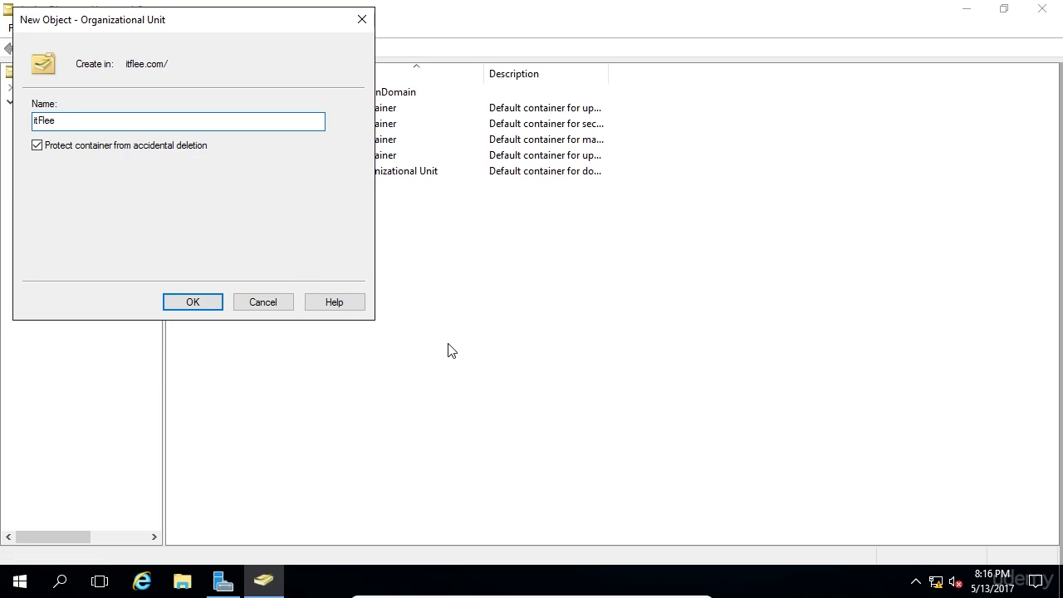
left_click(193, 301)
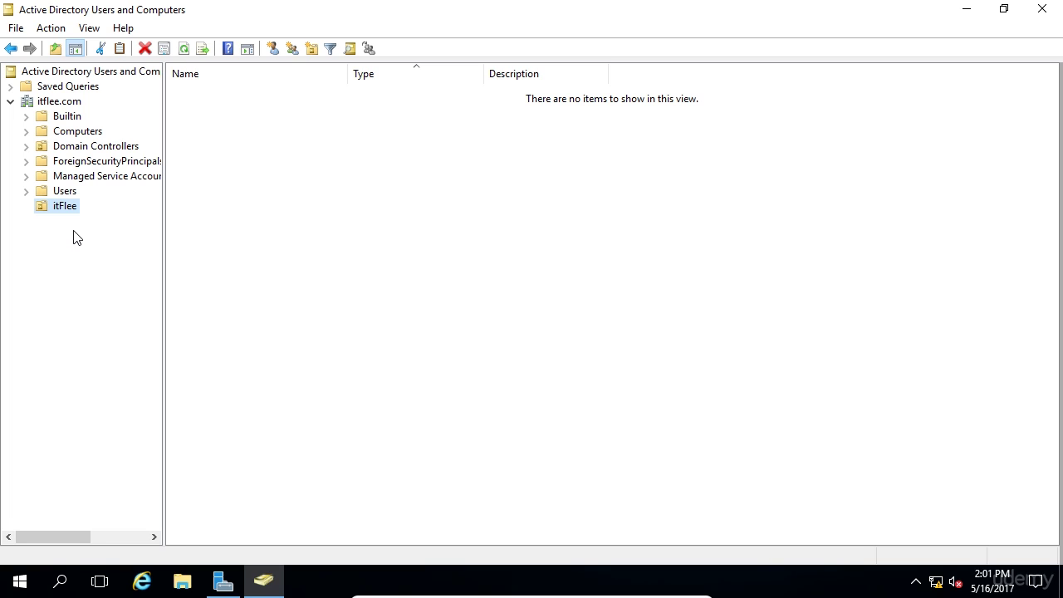
Create an Administrators organizational unit inside itFlee.
right_click(60, 206)
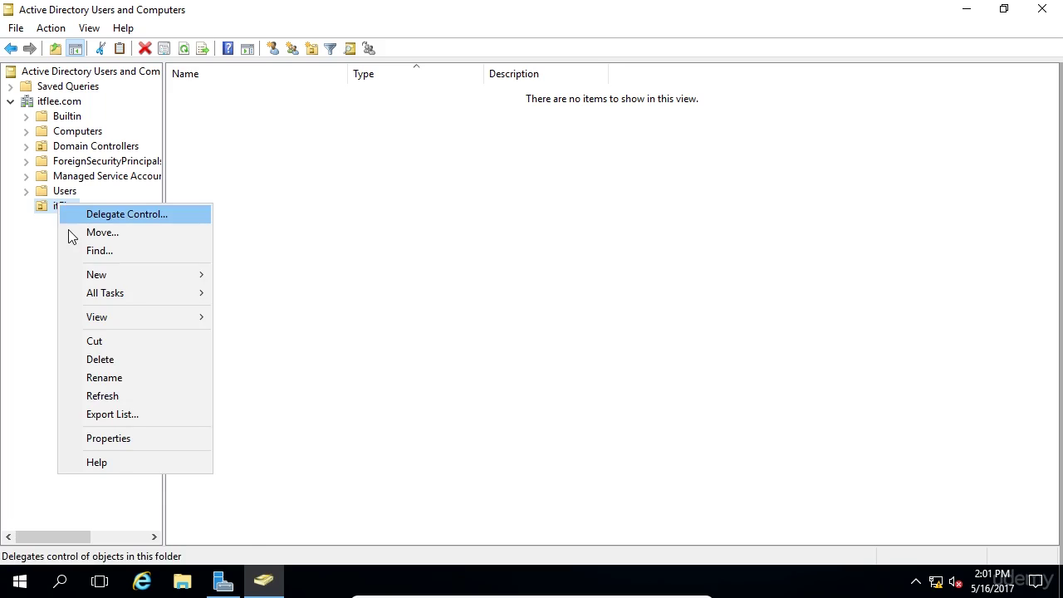
mouse_move(103, 278)
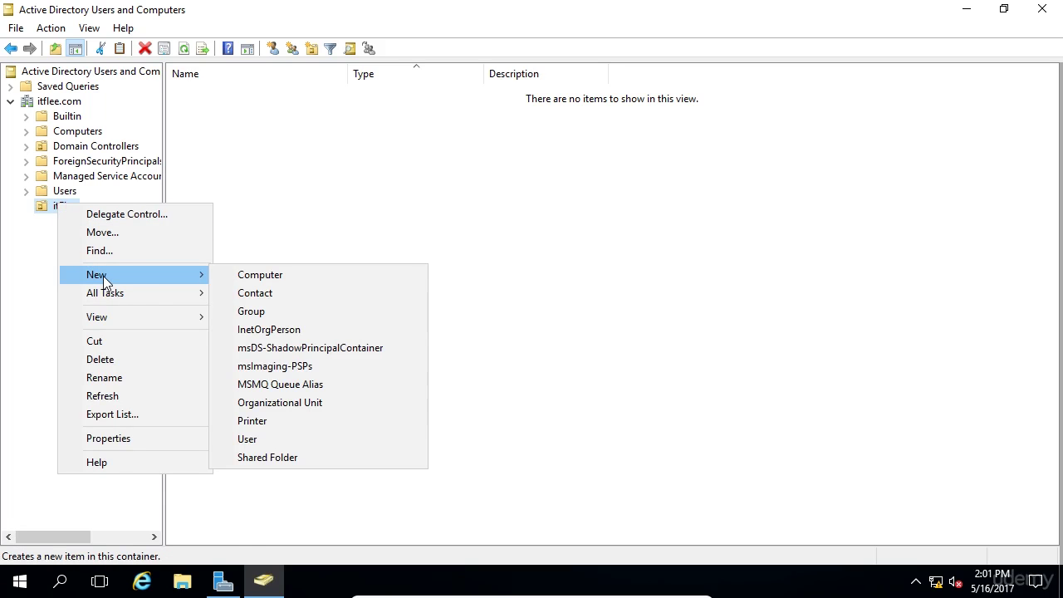
left_click(375, 403)
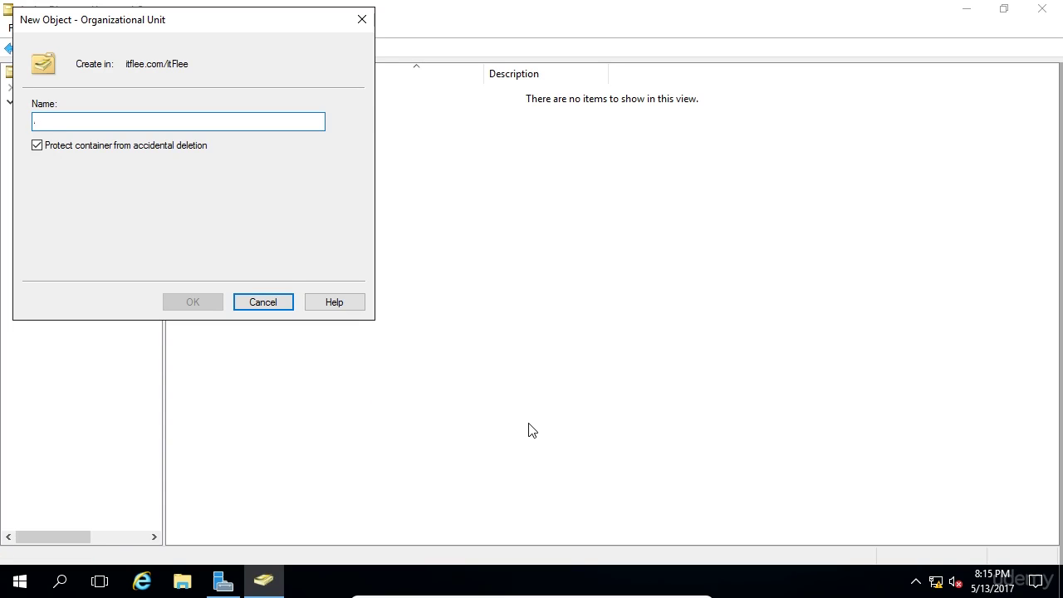
type("Administrators")
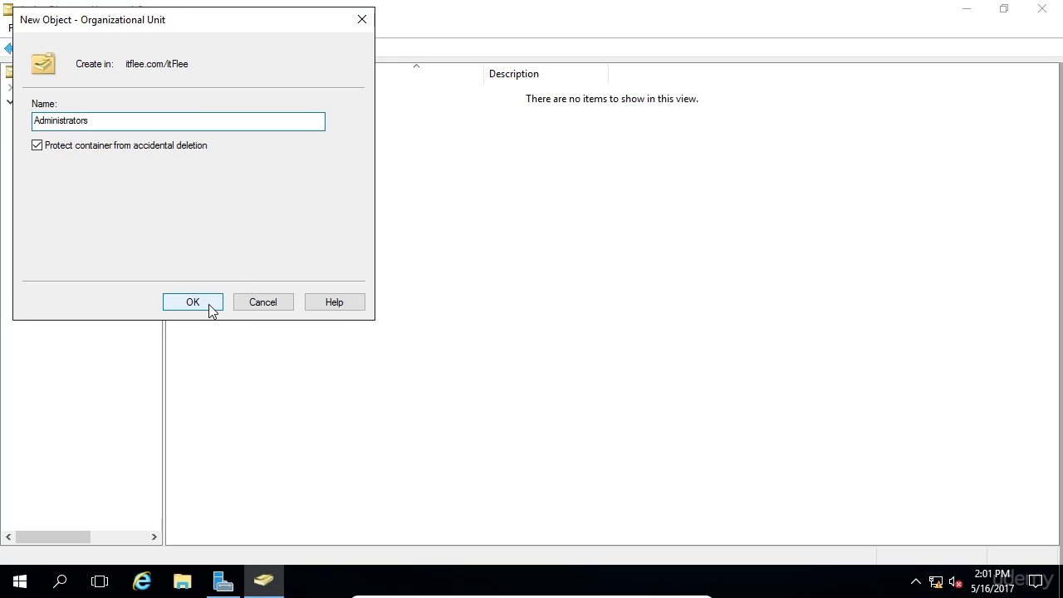
left_click(210, 306)
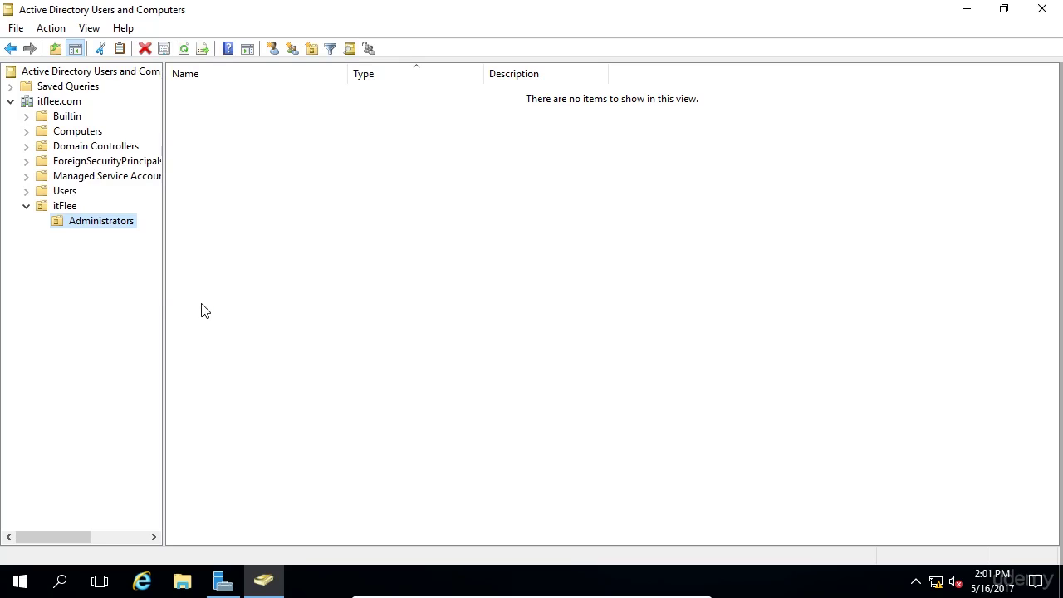
Create a Domain Users organizational unit inside itFlee.
right_click(73, 208)
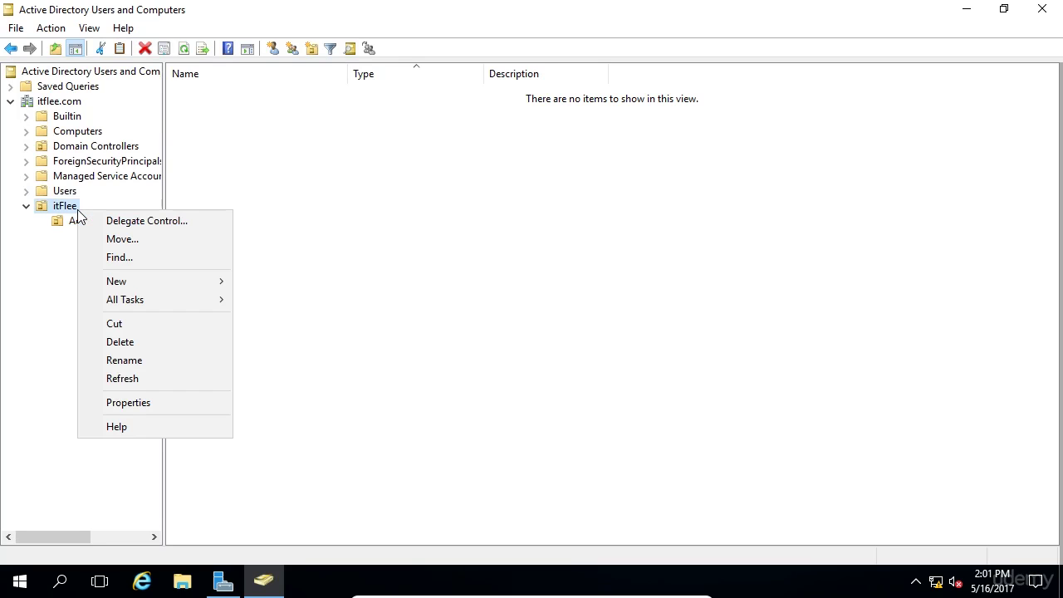
mouse_move(148, 280)
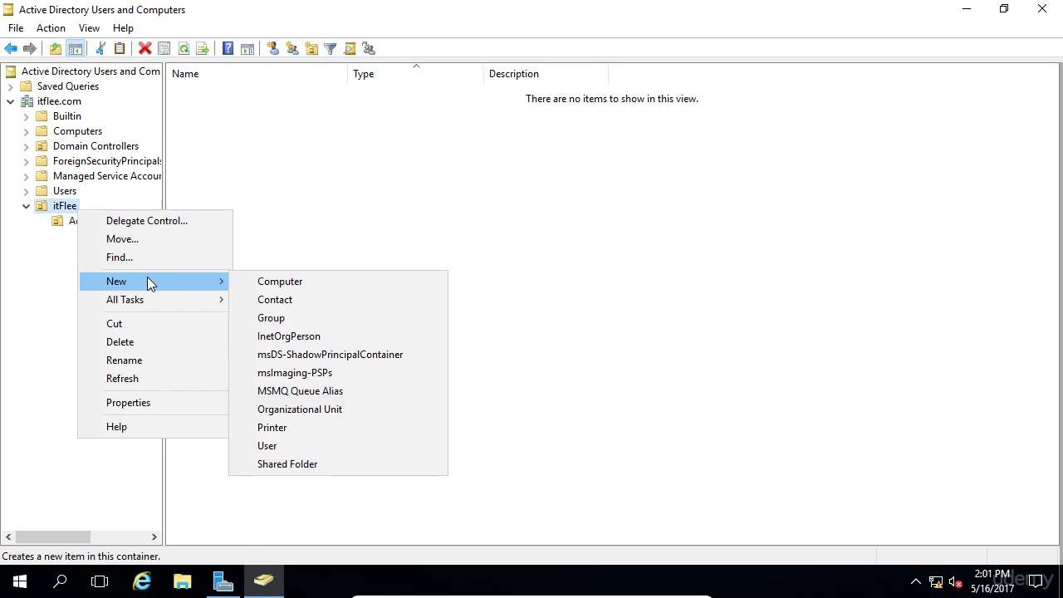
left_click(382, 413)
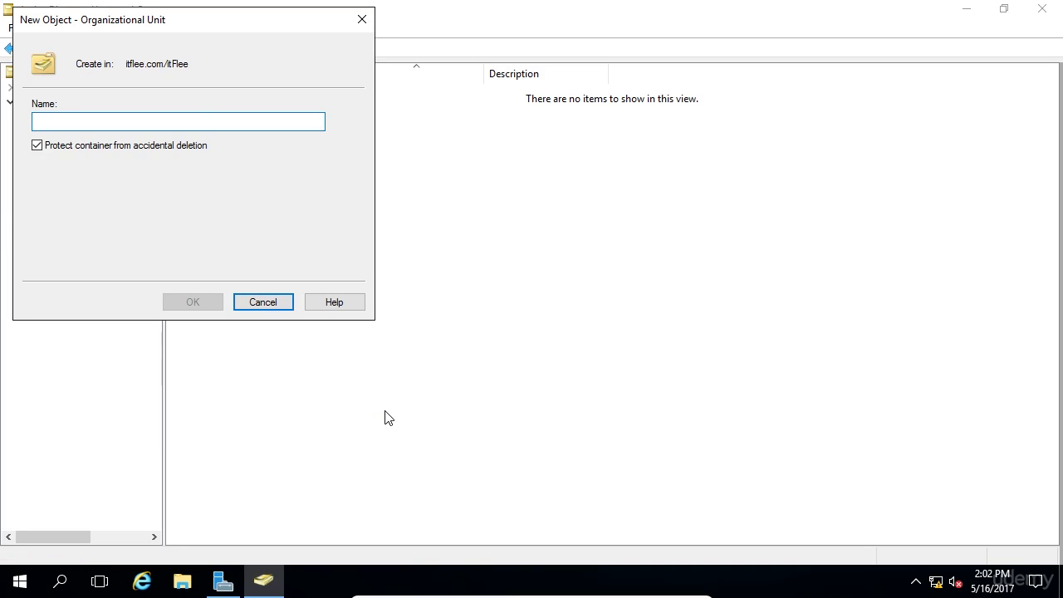
type("Domain User")
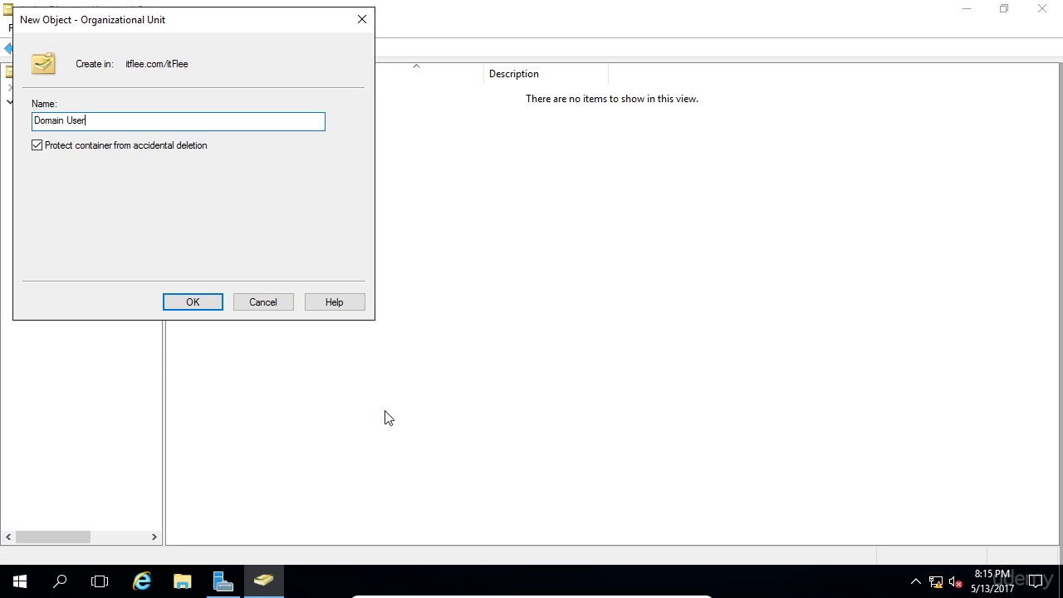
type("s")
left_click(191, 302)
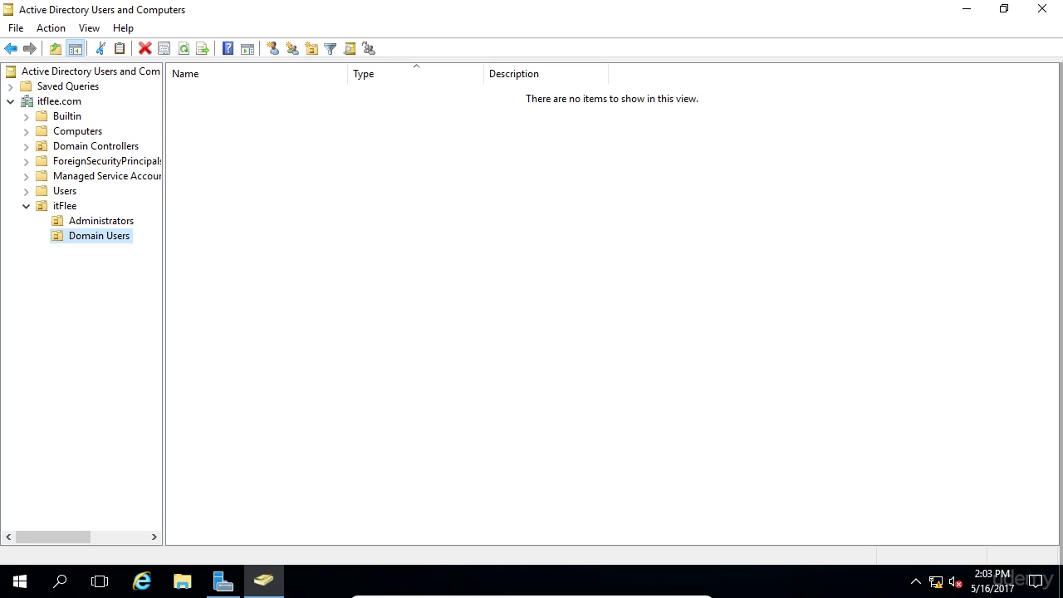
Start a new user in the Administrators unit and enter the user's first and last name.
right_click(118, 227)
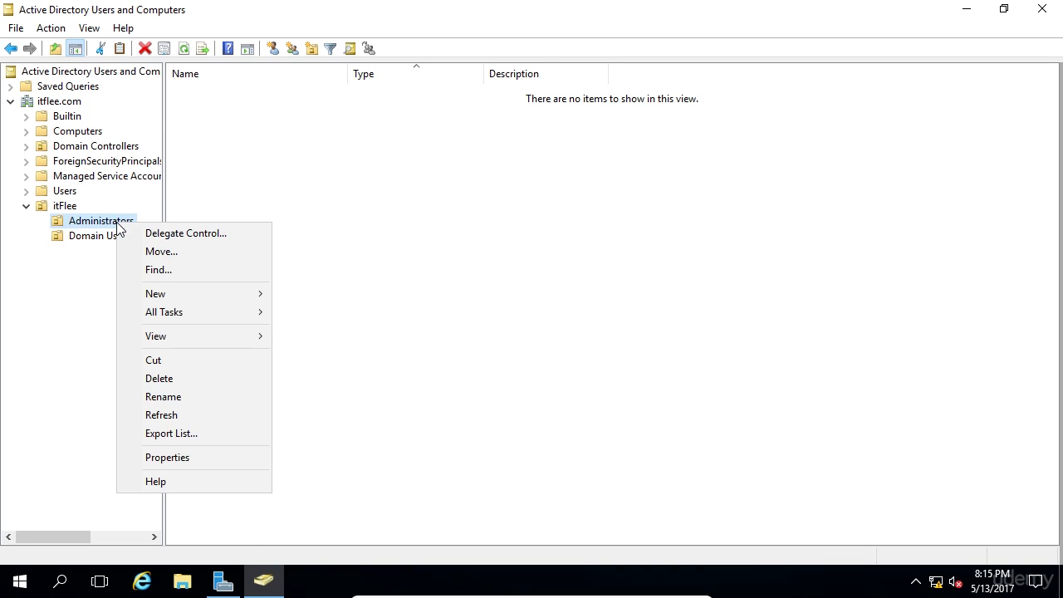
mouse_move(162, 292)
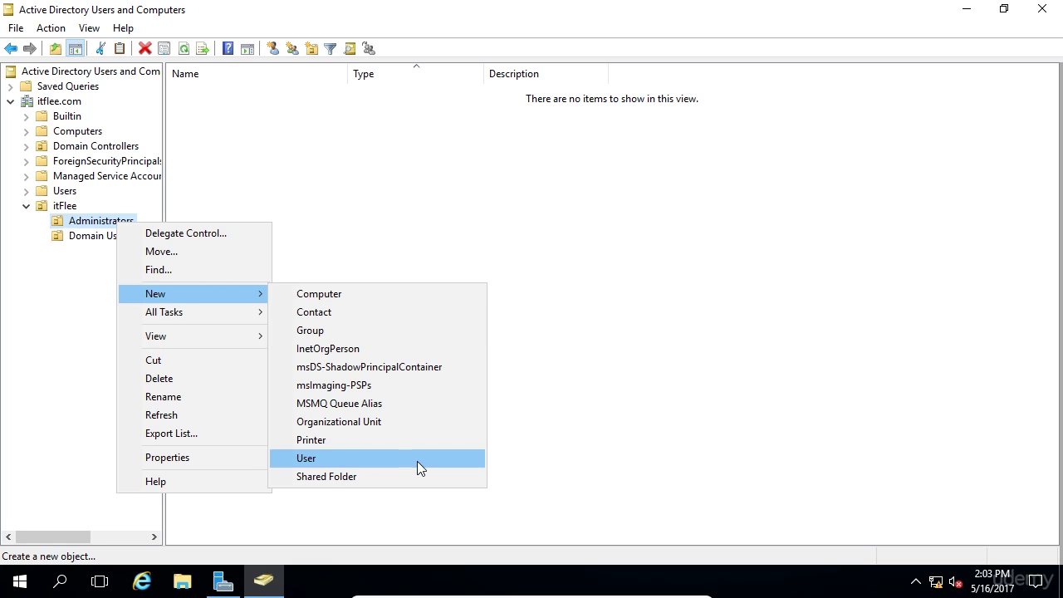
left_click(417, 461)
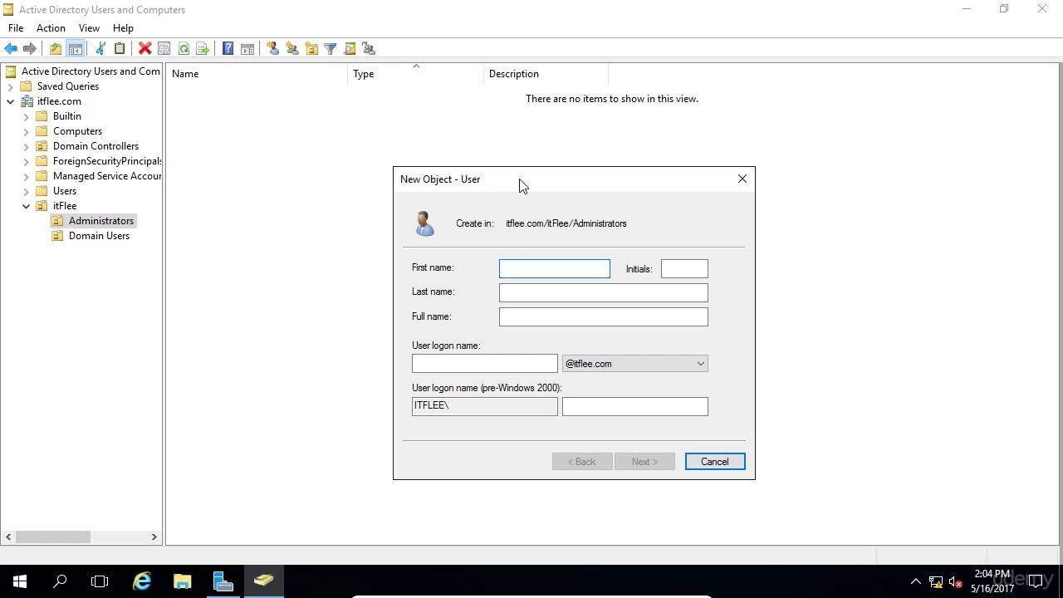
key("Tab")
key("Tab")
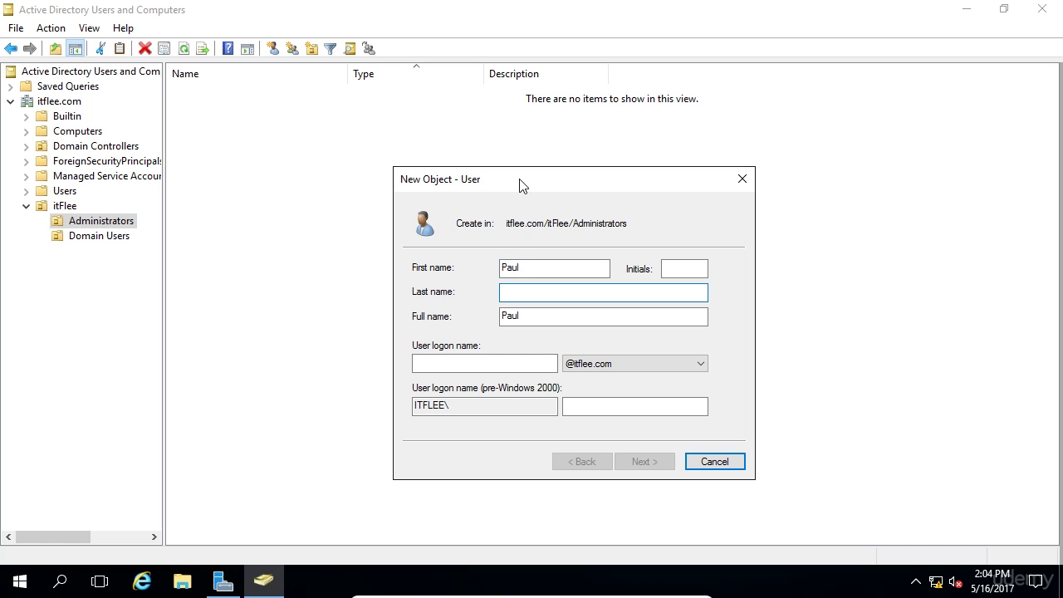
key("Tab")
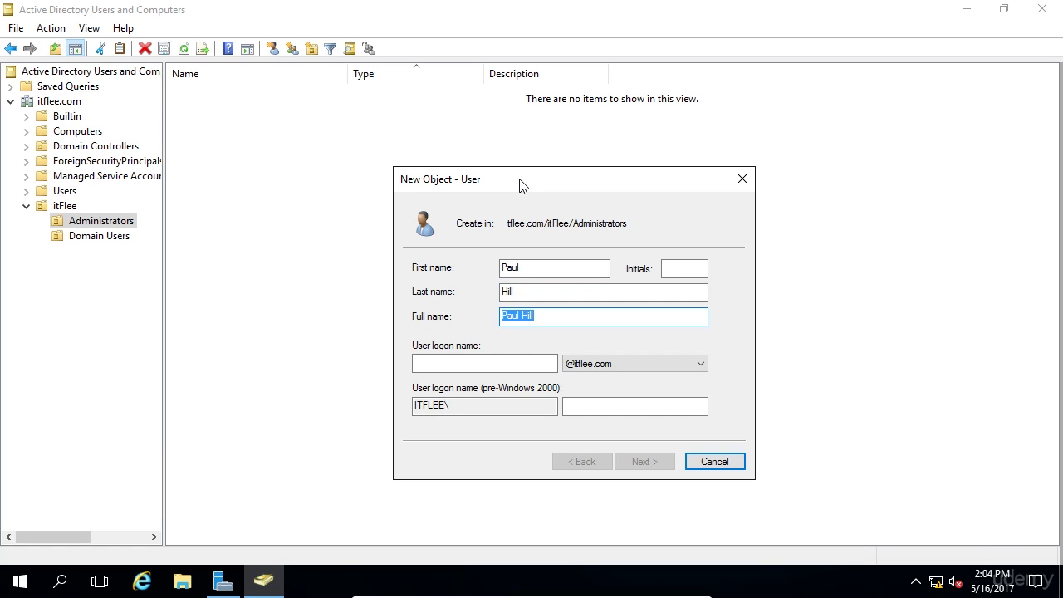
key("Tab")
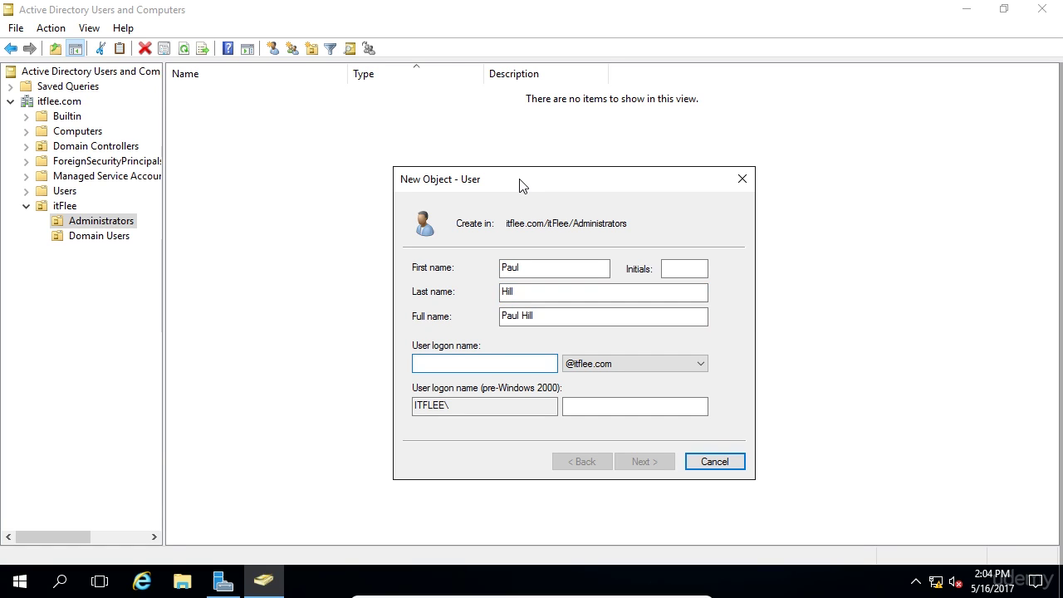
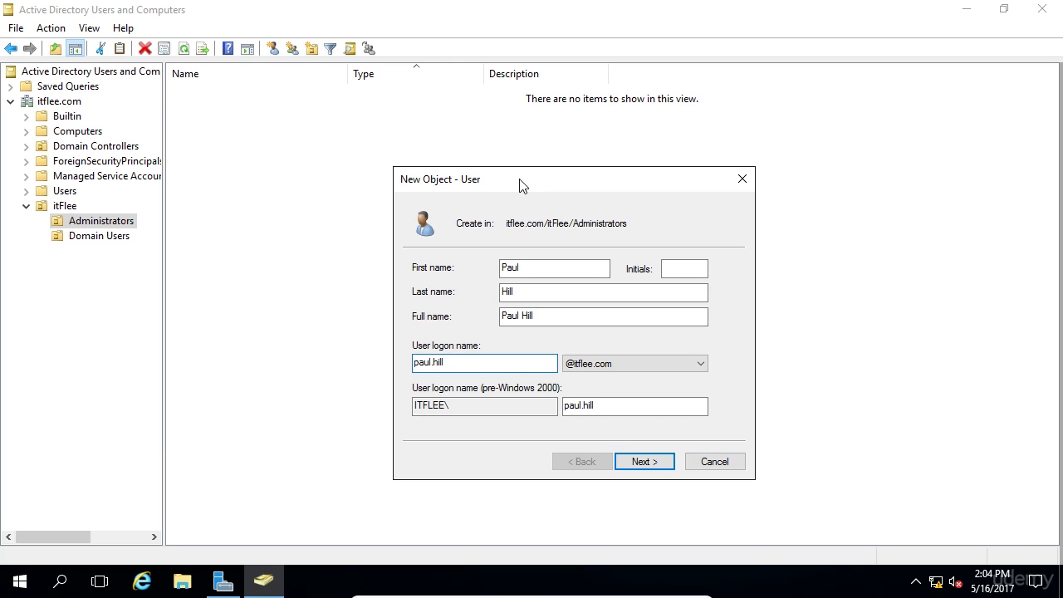
Enter the user logon name and check the pre-Windows 2000 logon name.
key("Tab")
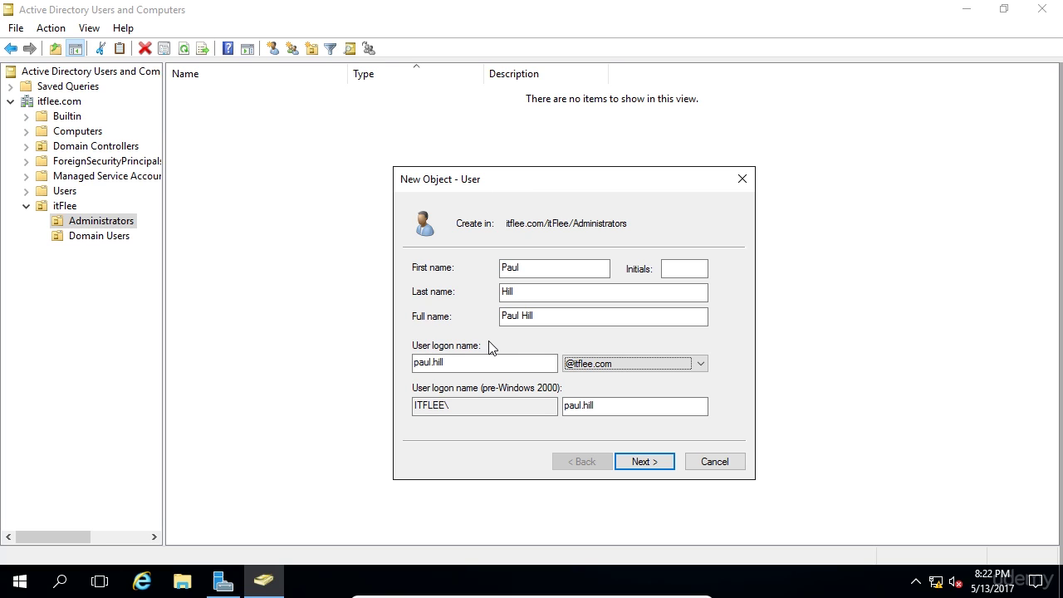
left_click(499, 362)
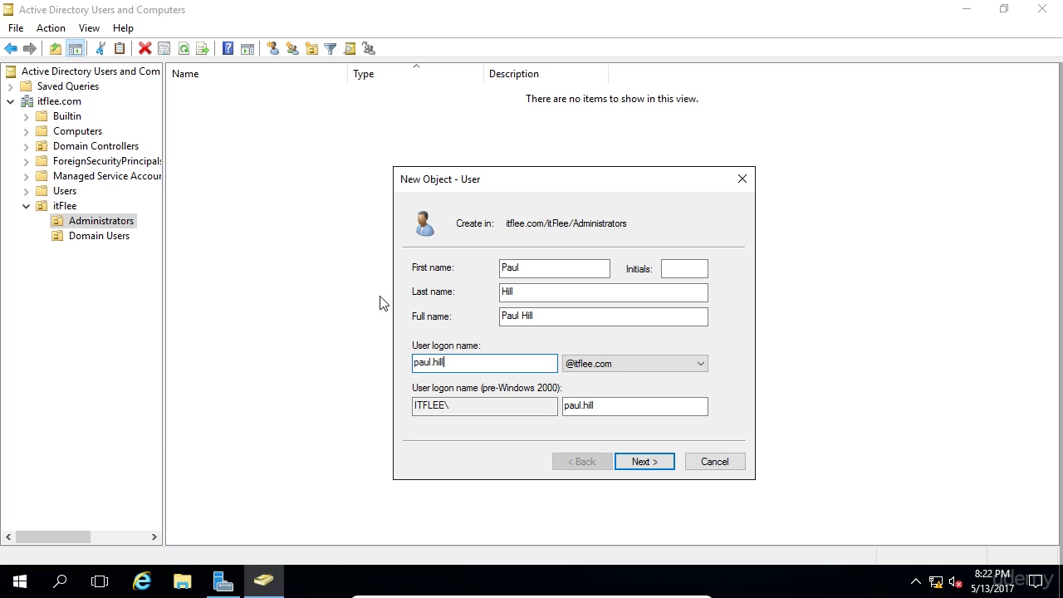
left_click(649, 404)
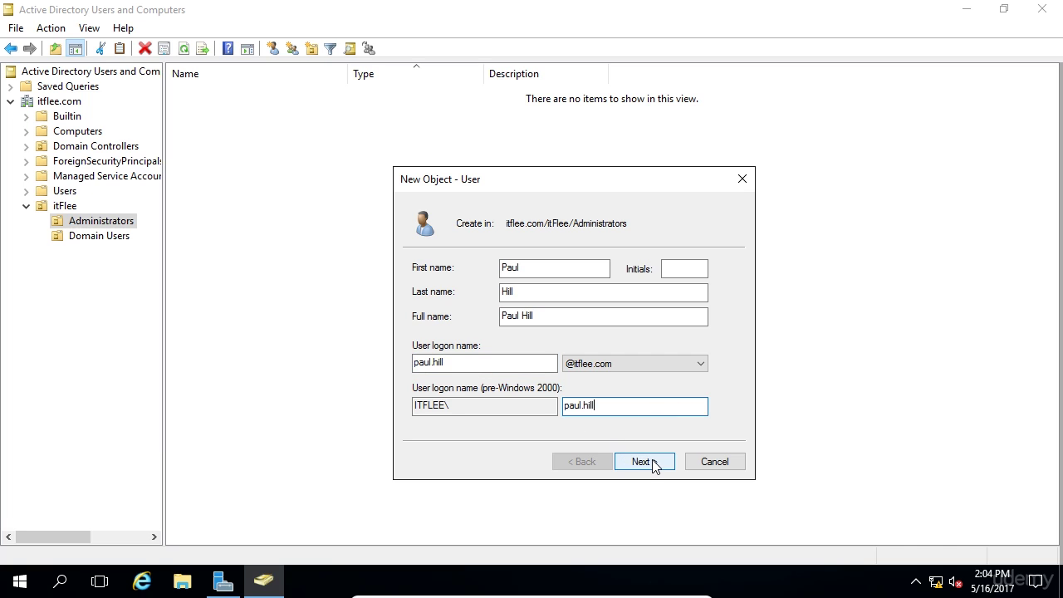
Enter and confirm the initial password and tick 'User must change password at next logon'.
left_click(653, 462)
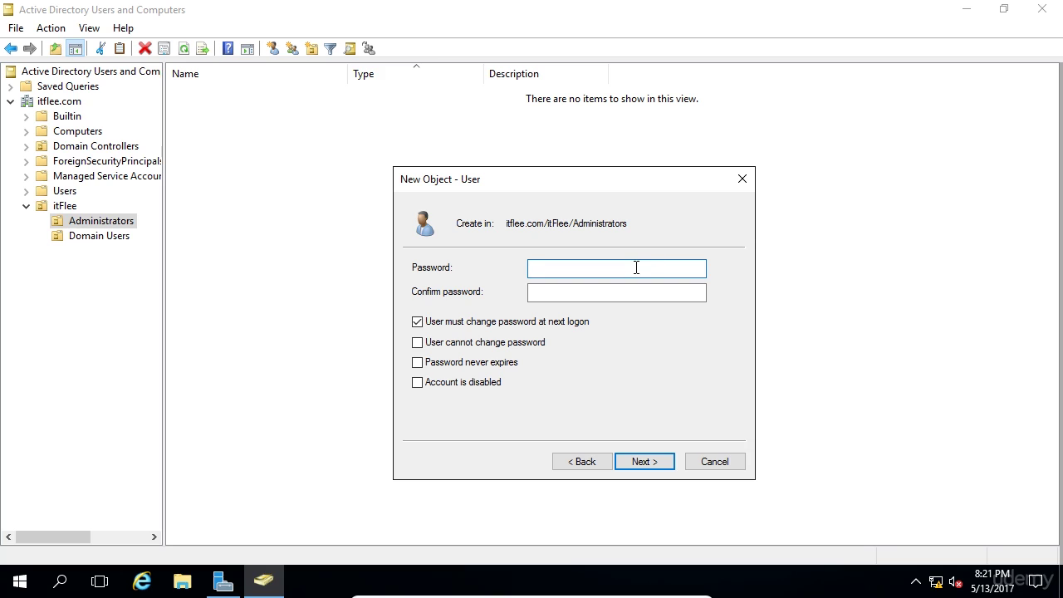
type("••")
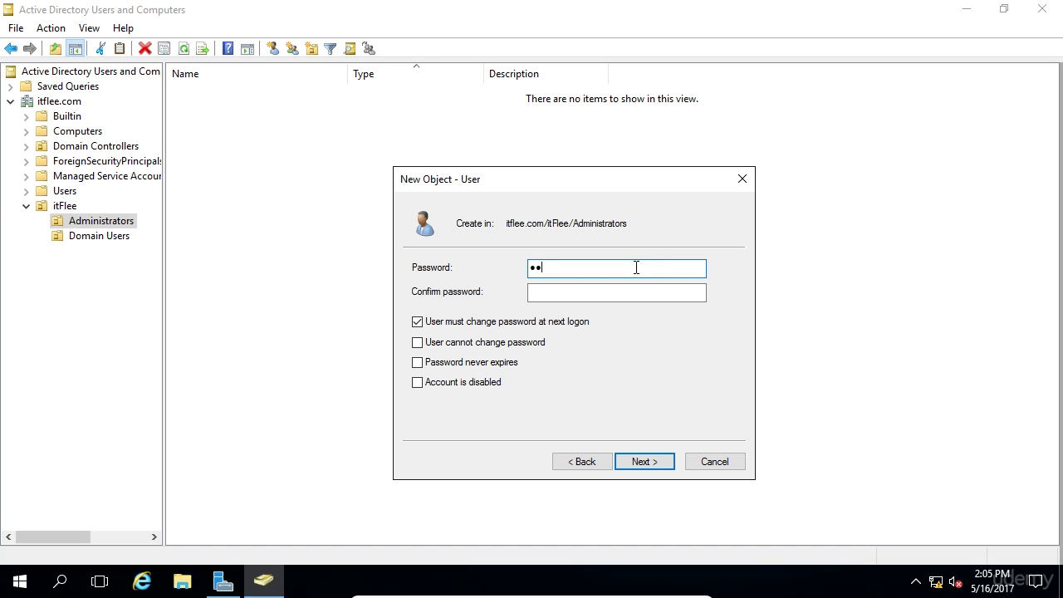
key("BackSpace")
key("BackSpace")
type("••••••••••")
key("Tab")
type("••••••")
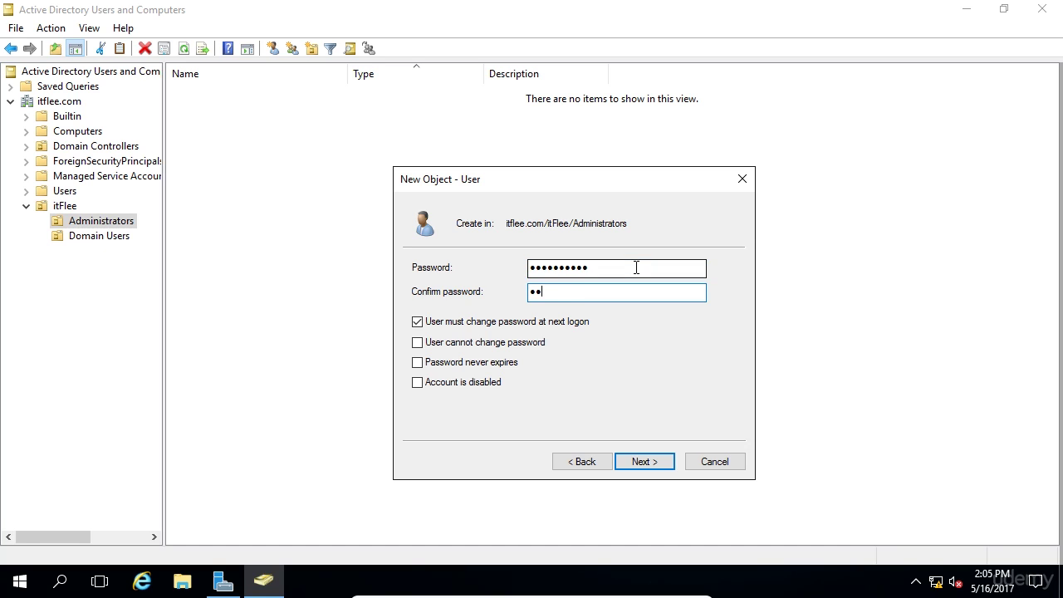
type("••••")
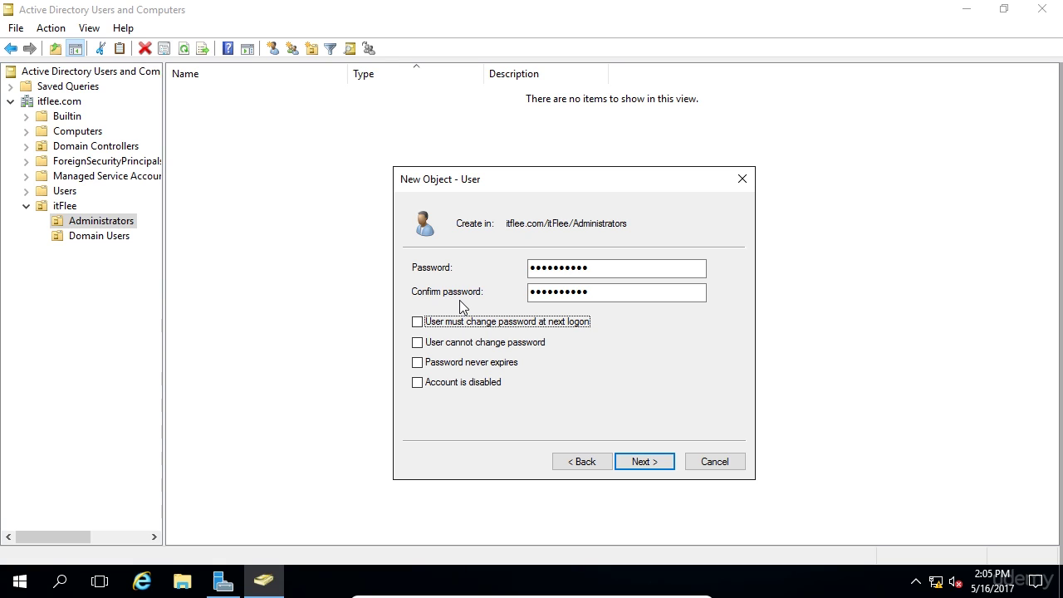
left_click(503, 323)
Select the entered password in the Password field, leaving all account options unchecked.
left_click(618, 268)
left_click_drag(618, 268, 529, 275)
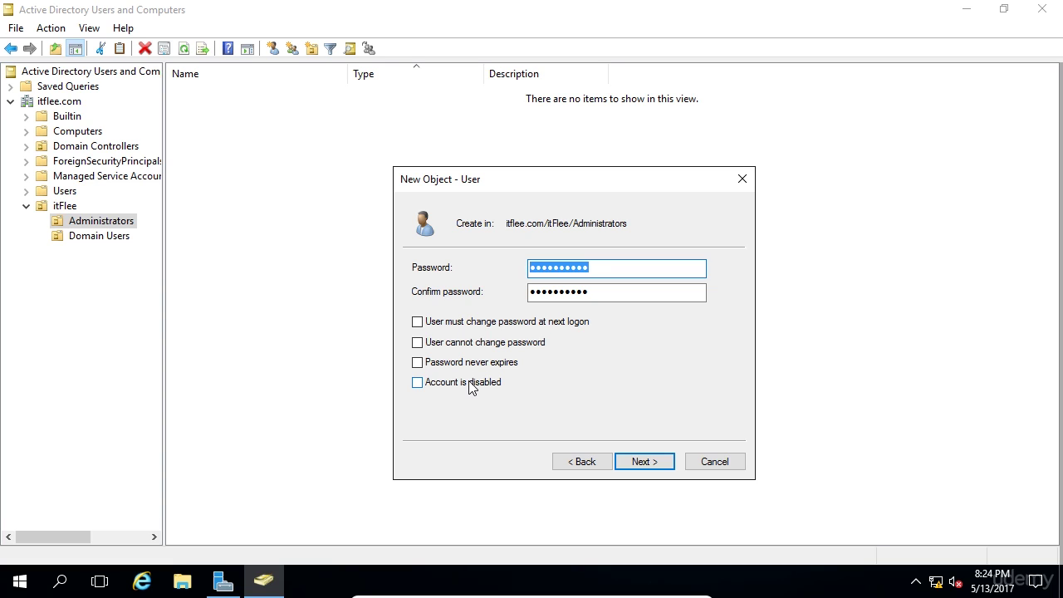
Leave the account enabled, finish the wizard, and select the new user in the list.
left_click(472, 384)
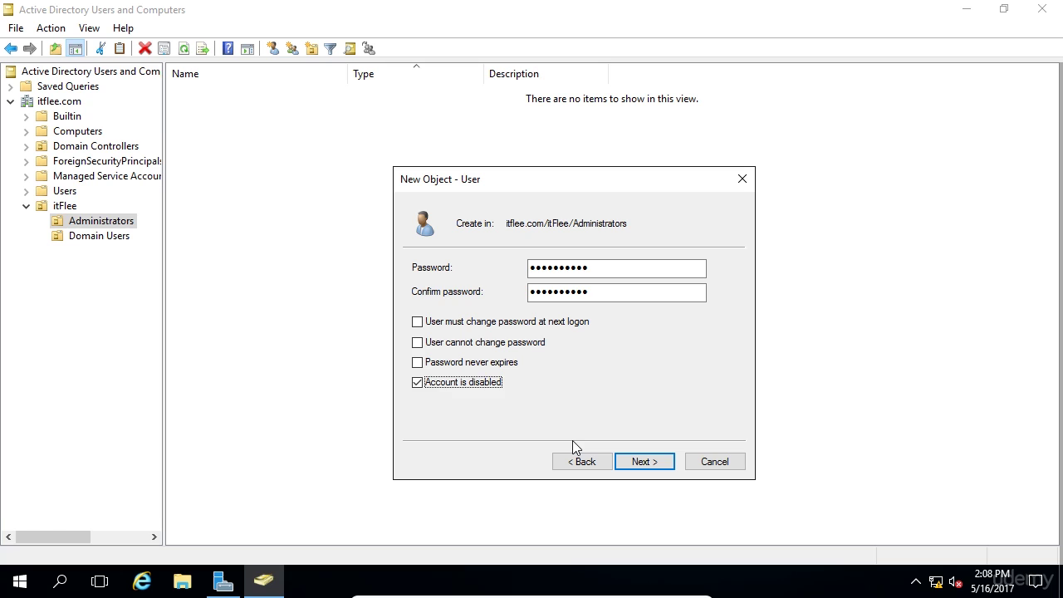
left_click(500, 383)
left_click(646, 462)
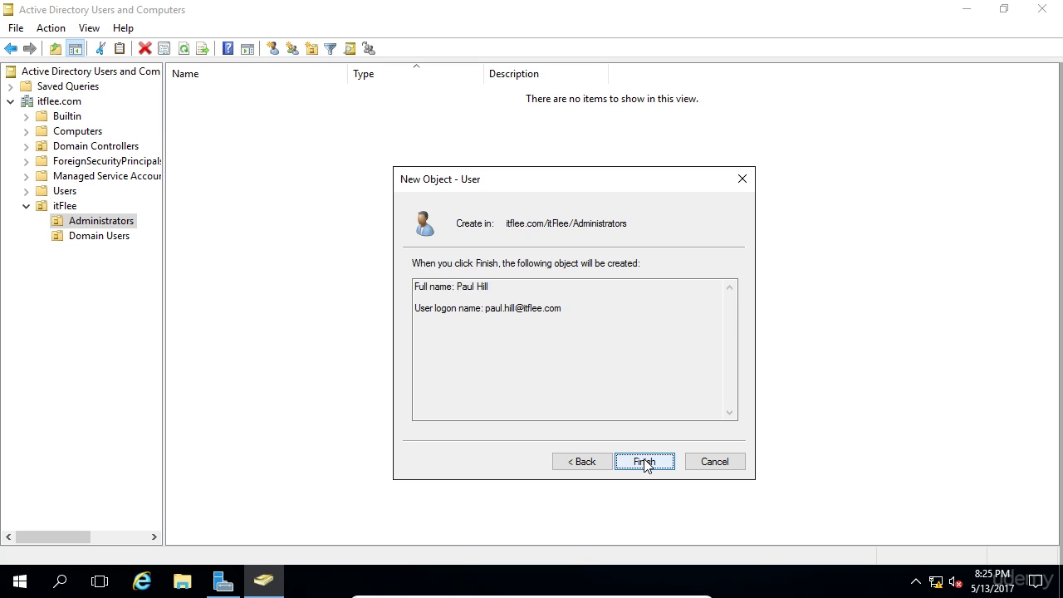
left_click(644, 461)
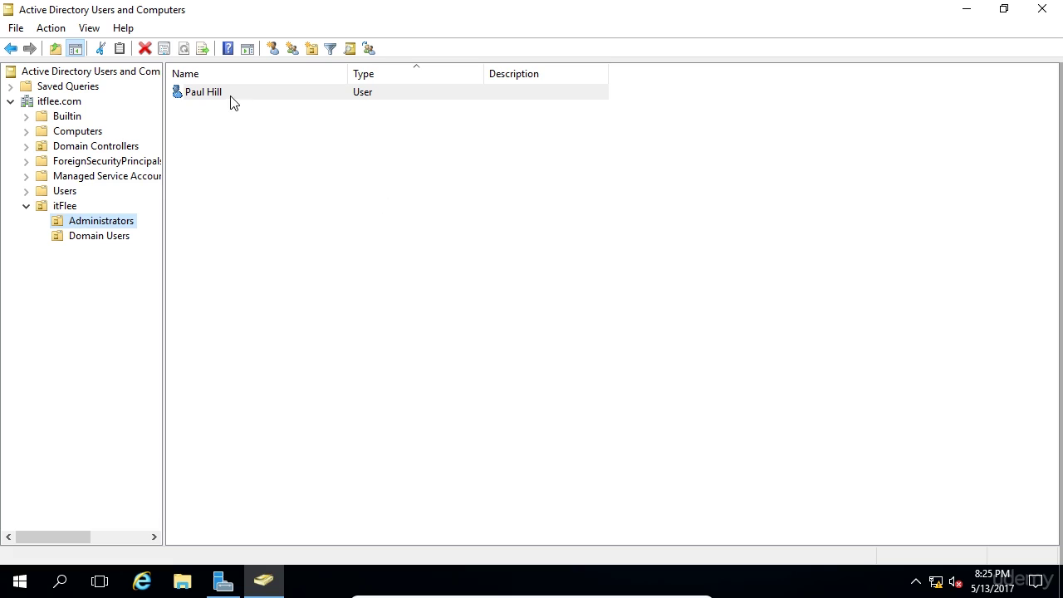
left_click(230, 95)
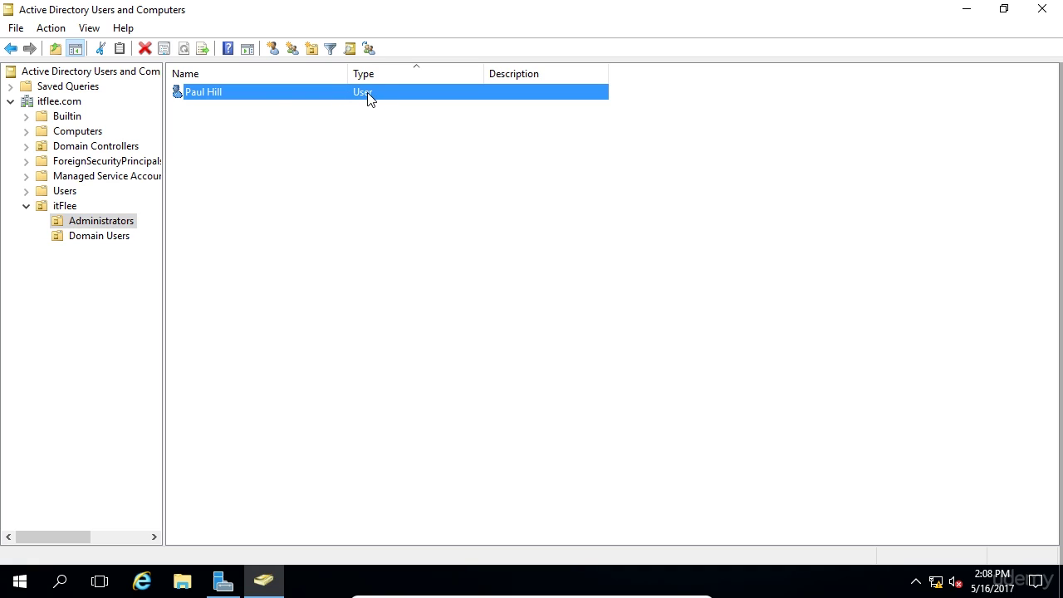
Open the new user's Properties on the Member Of tab, showing only Domain Users.
double_click(262, 101)
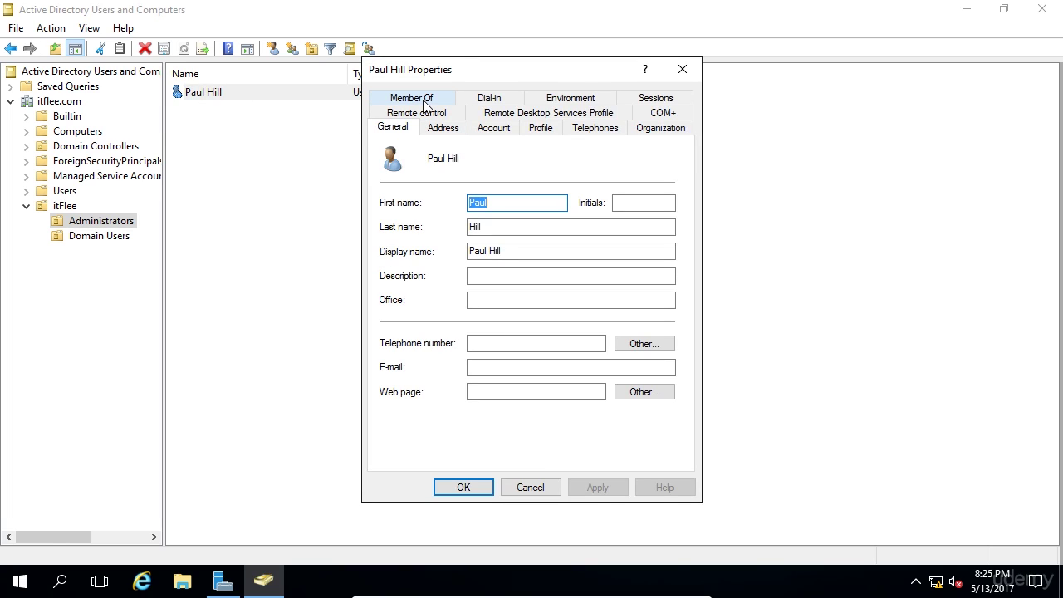
left_click(424, 99)
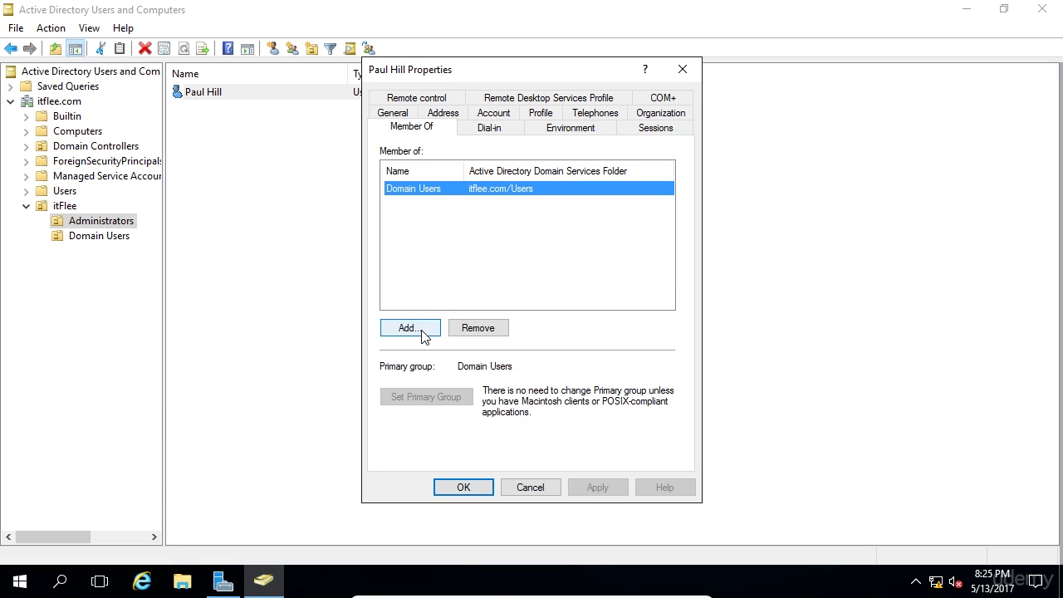
Add the user to the Domain Admins group, apply, and close Properties.
left_click(425, 334)
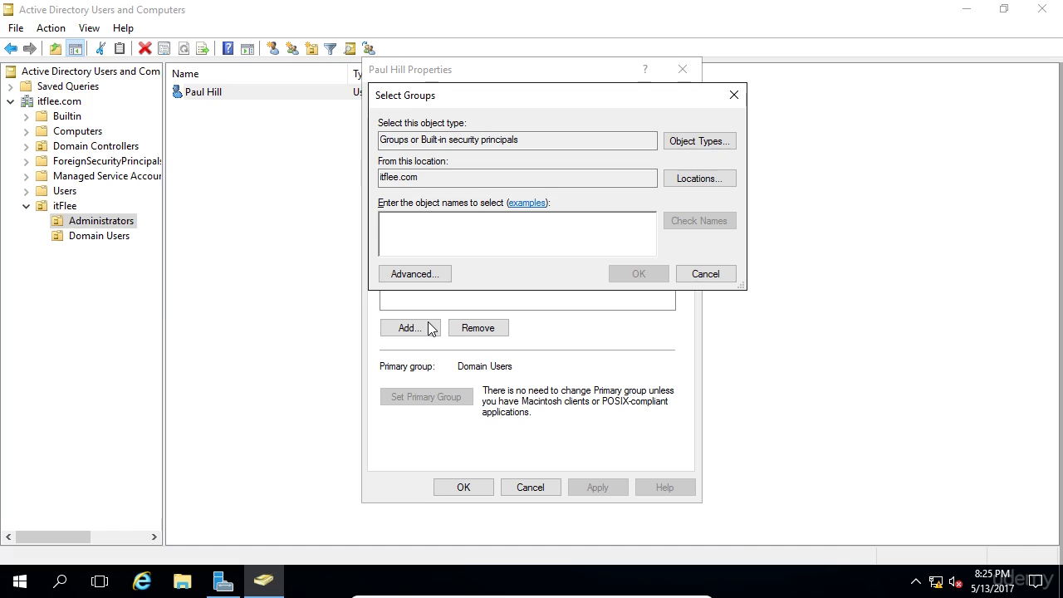
type("Domain Ad")
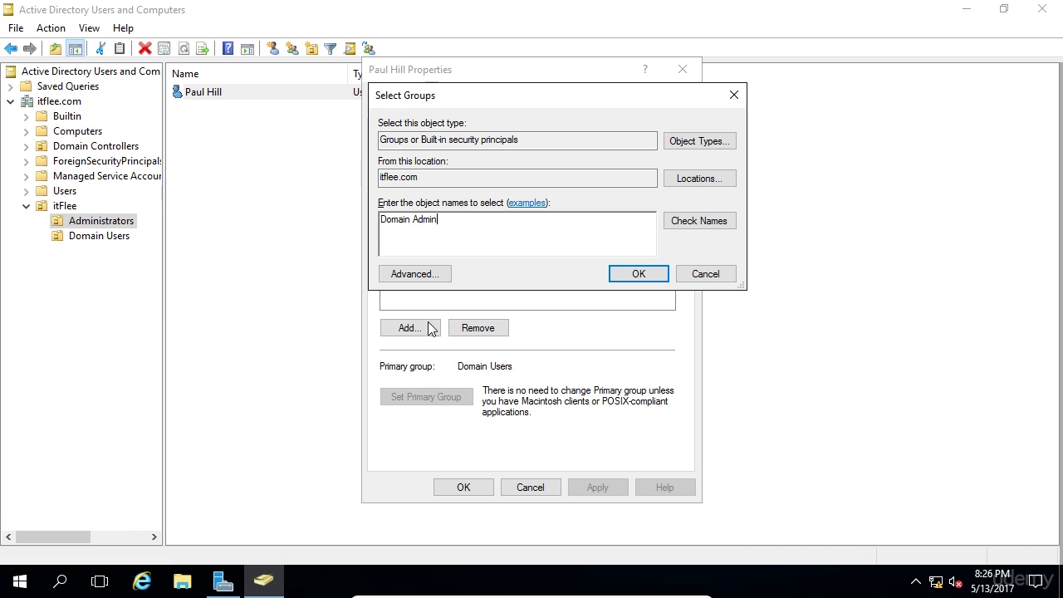
type("min")
type("s")
left_click(640, 280)
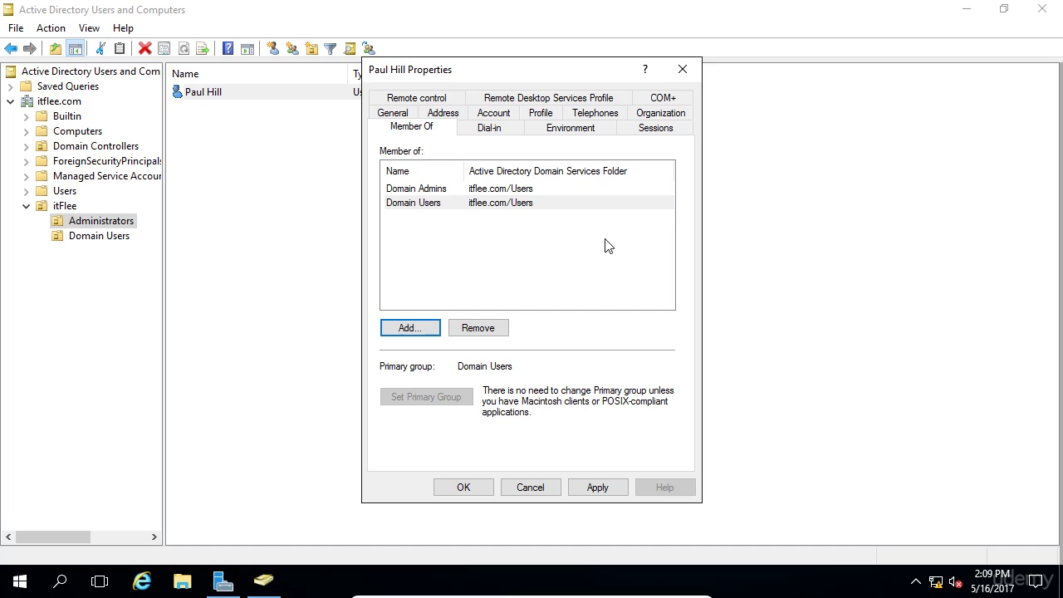
left_click(535, 240)
left_click(449, 195)
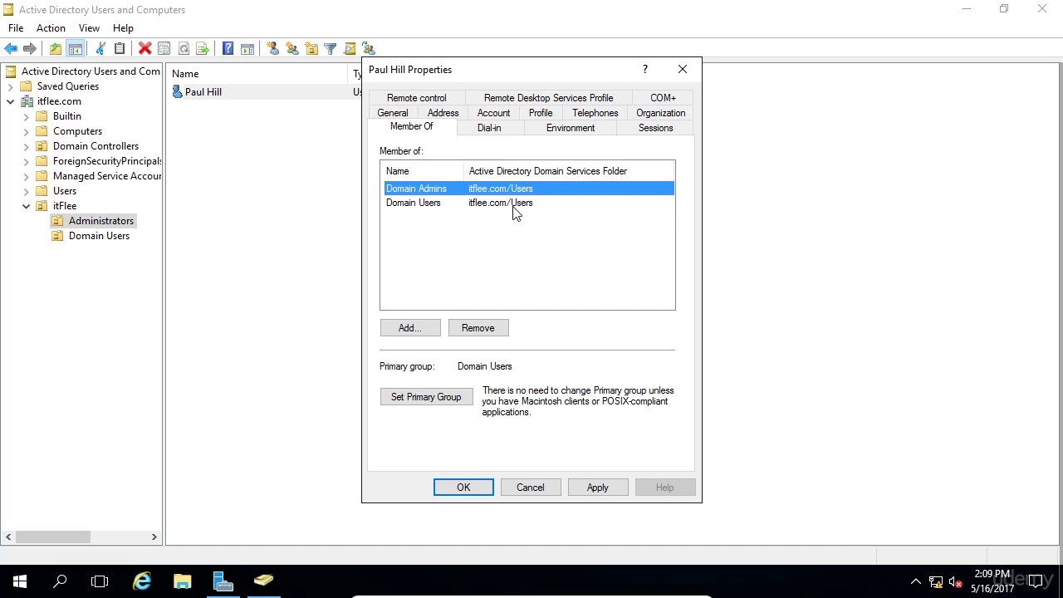
left_click(598, 488)
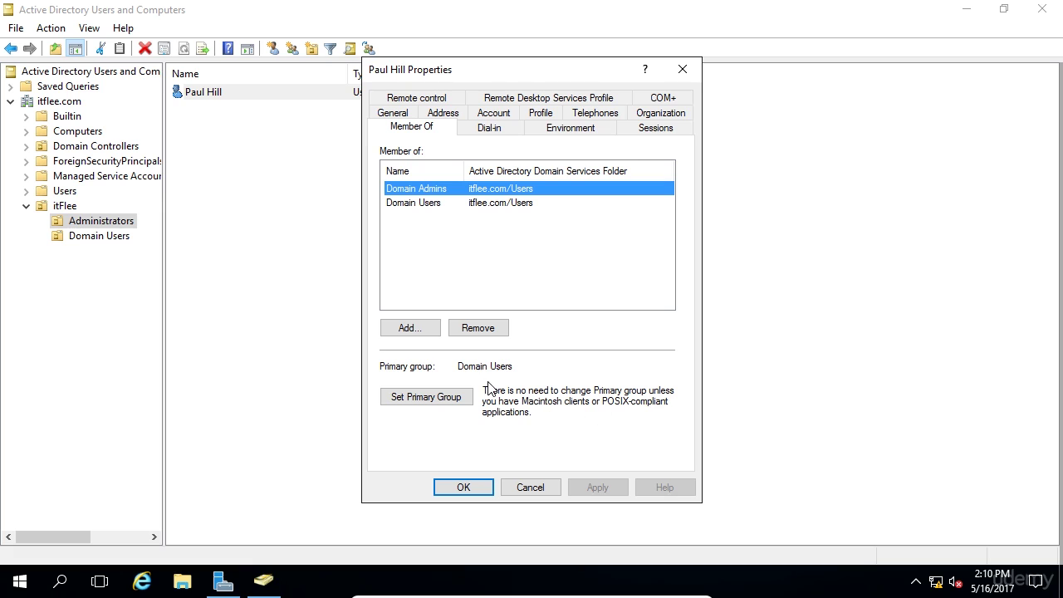
left_click(463, 488)
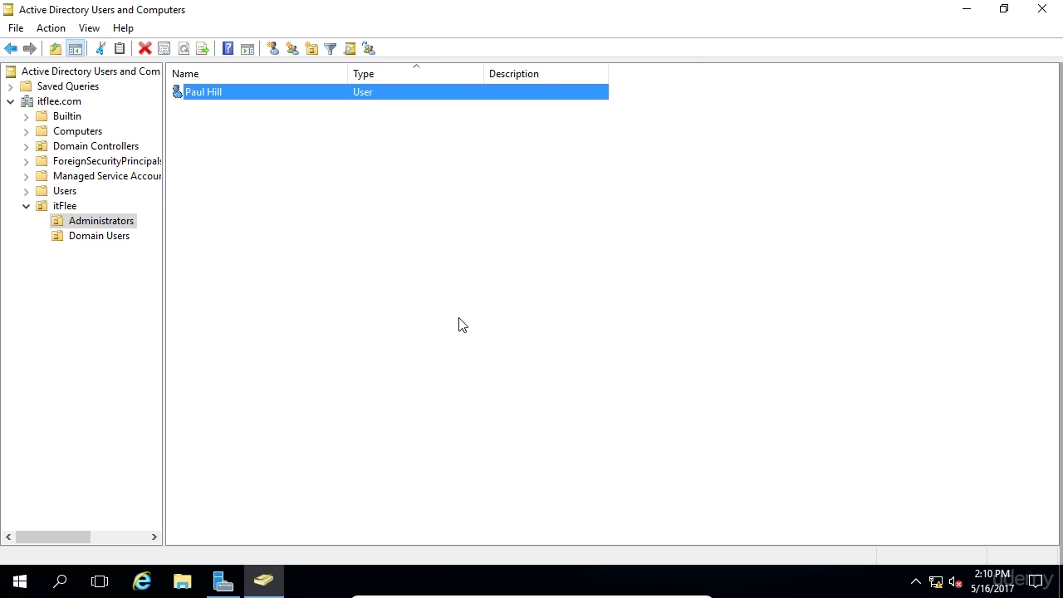
Browse from itflee.com into the itFlee unit and select its Domain Users and Administrators units.
left_click(261, 162)
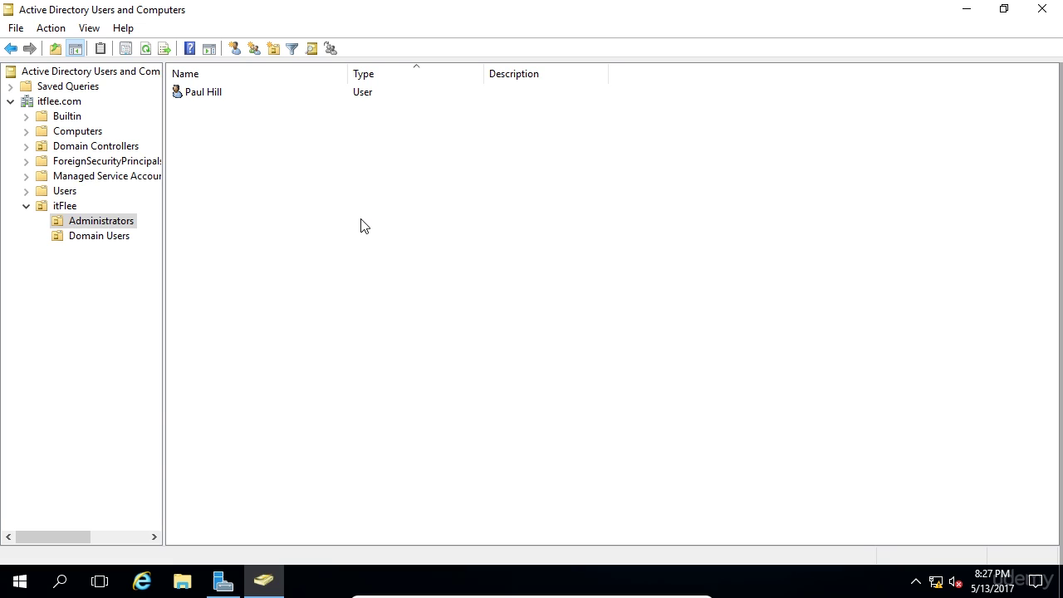
left_click(26, 206)
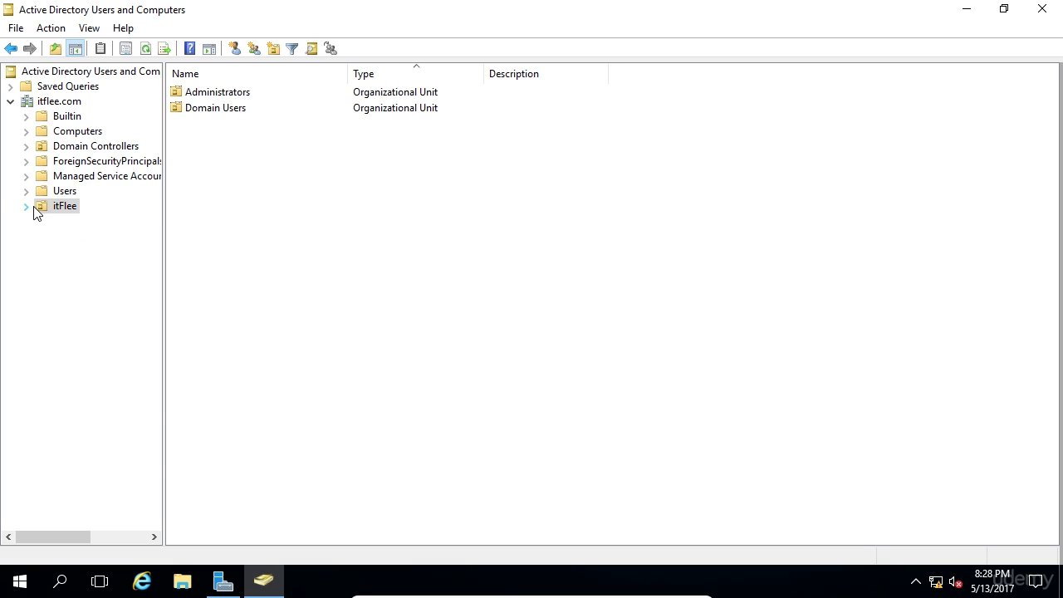
left_click(53, 103)
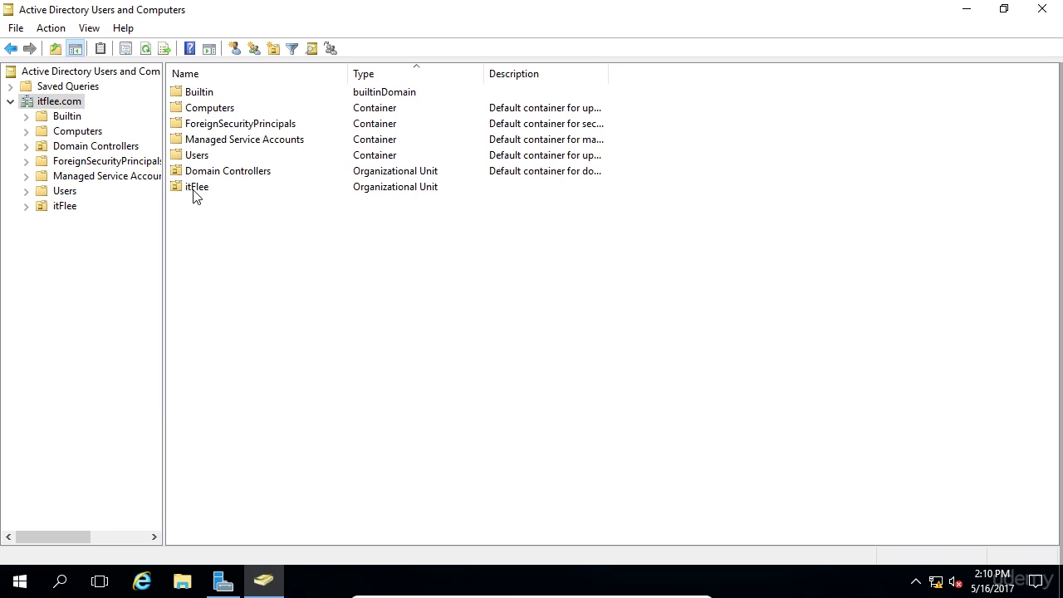
double_click(196, 187)
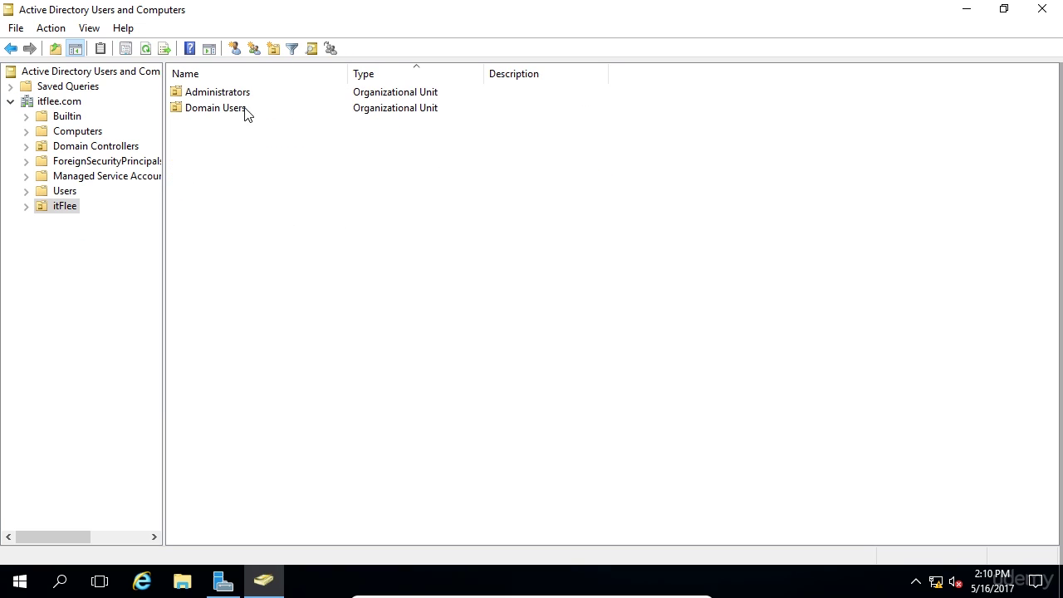
left_click(249, 109)
left_click(321, 92)
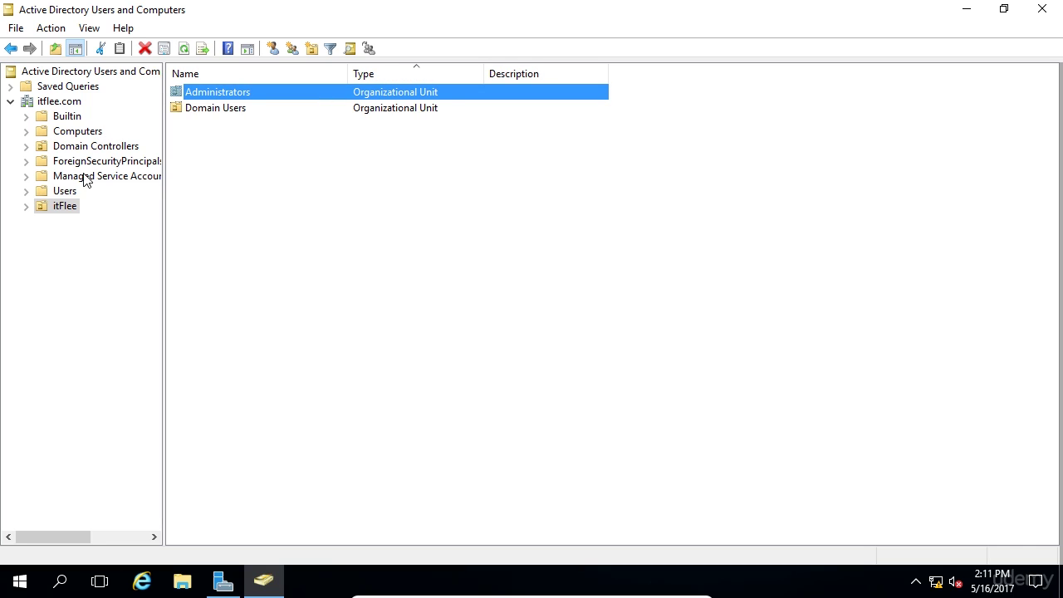
left_click(291, 190)
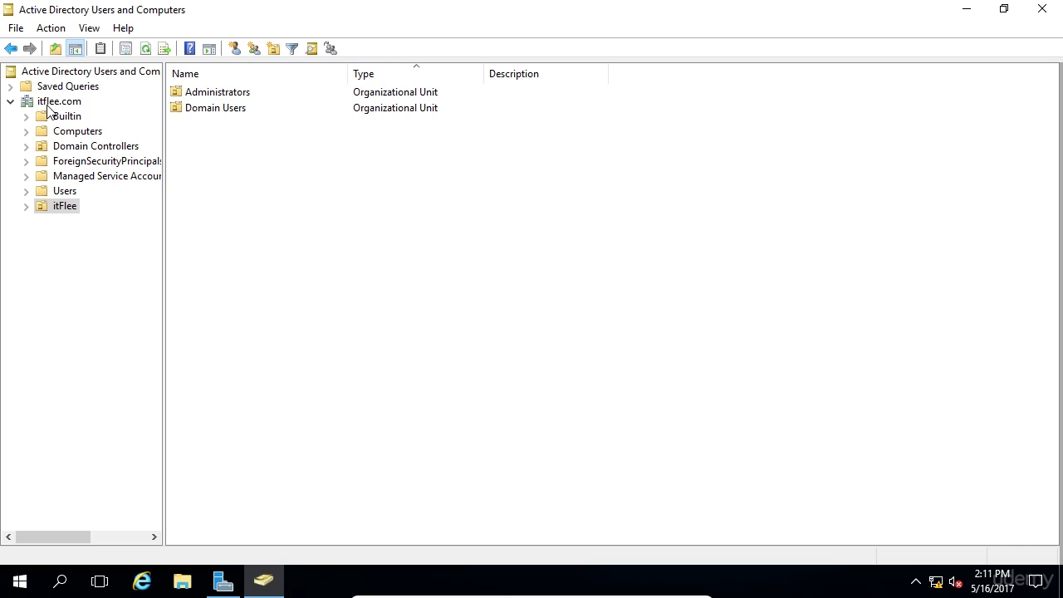
Open Find for users, contacts and groups, with the scope set to Entire Directory.
left_click(311, 49)
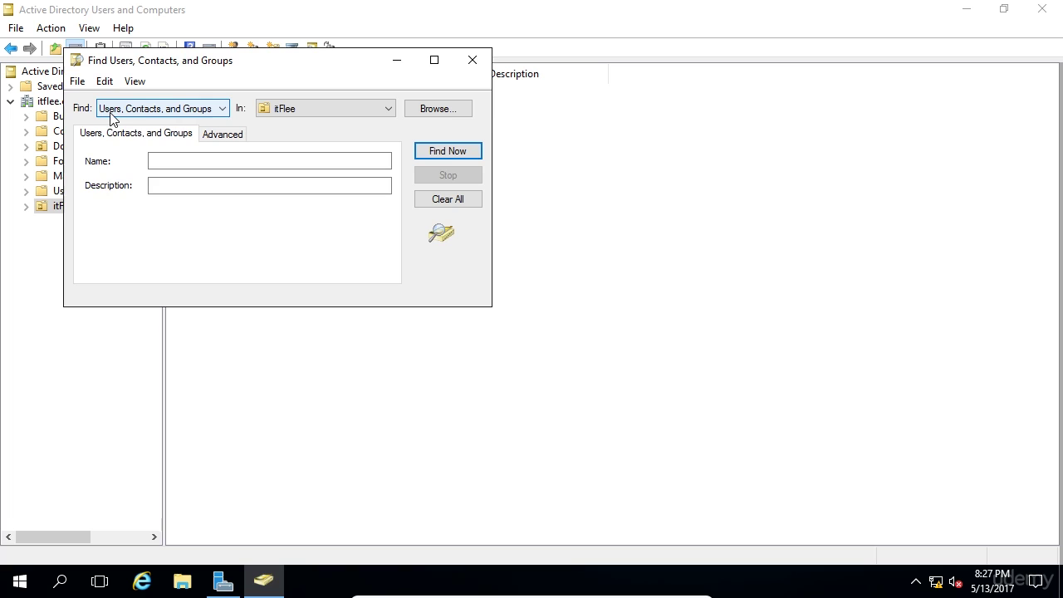
left_click(126, 116)
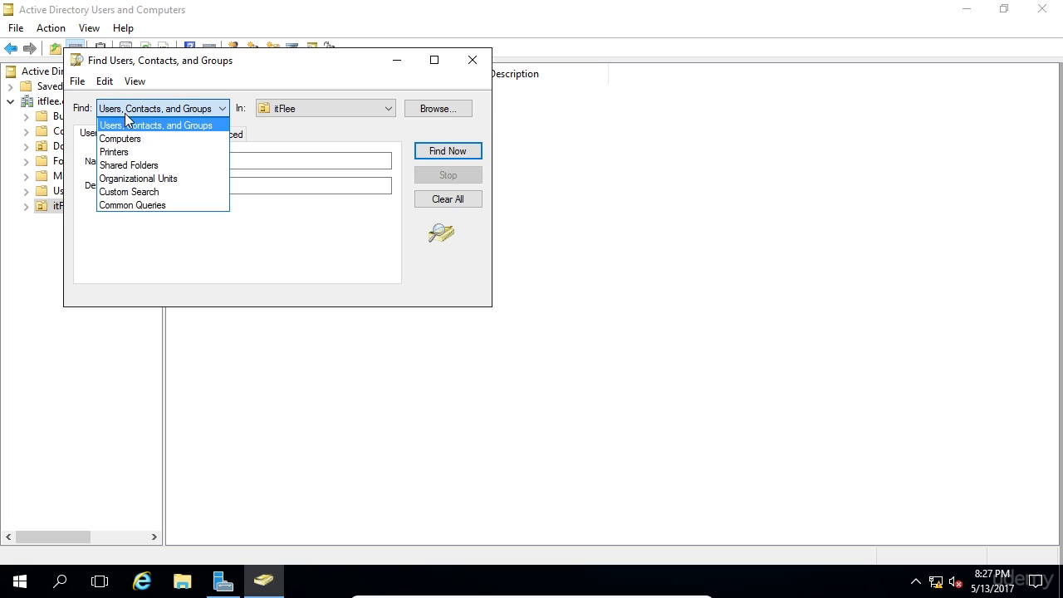
left_click(279, 111)
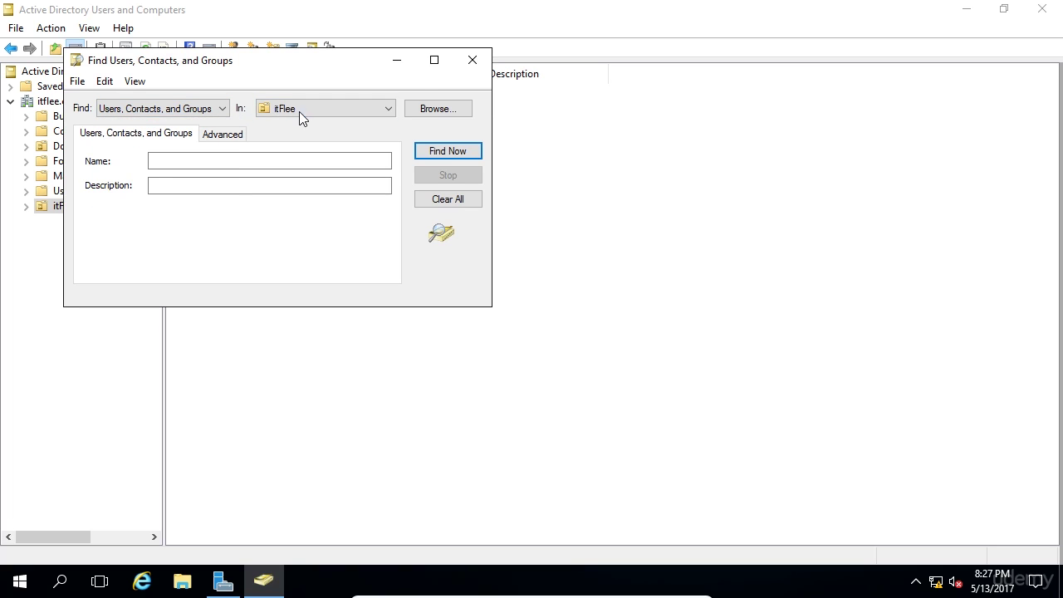
left_click(299, 112)
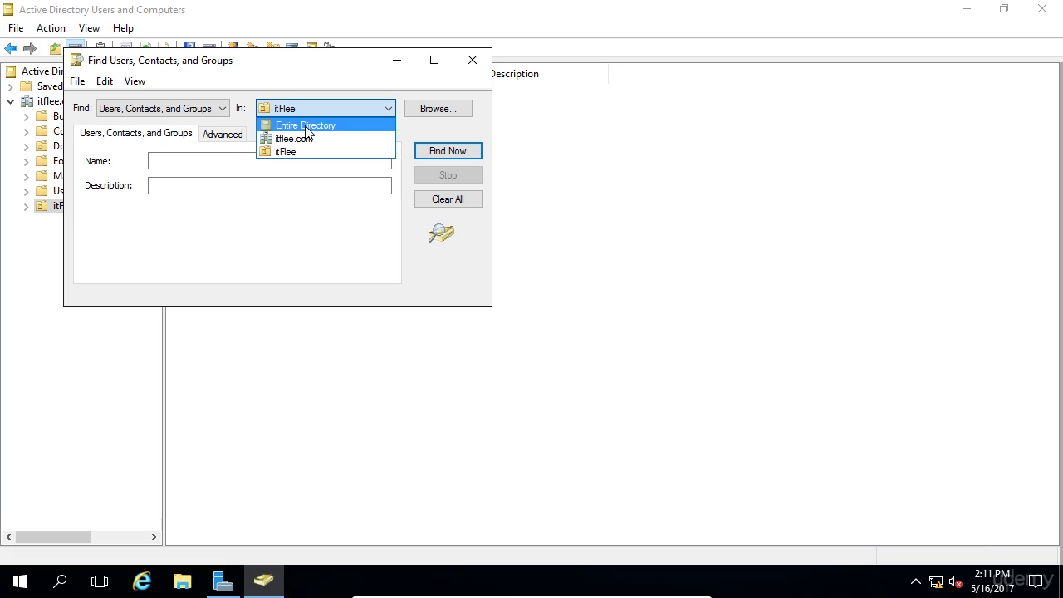
left_click(307, 126)
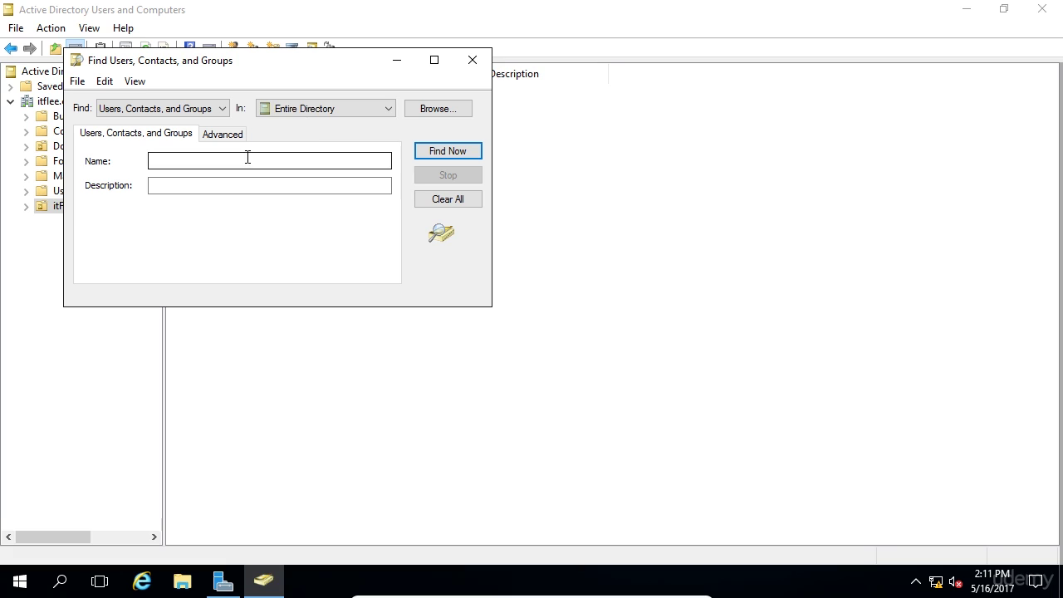
Search by the first letters of the user's name and select the single matching user.
left_click(254, 159)
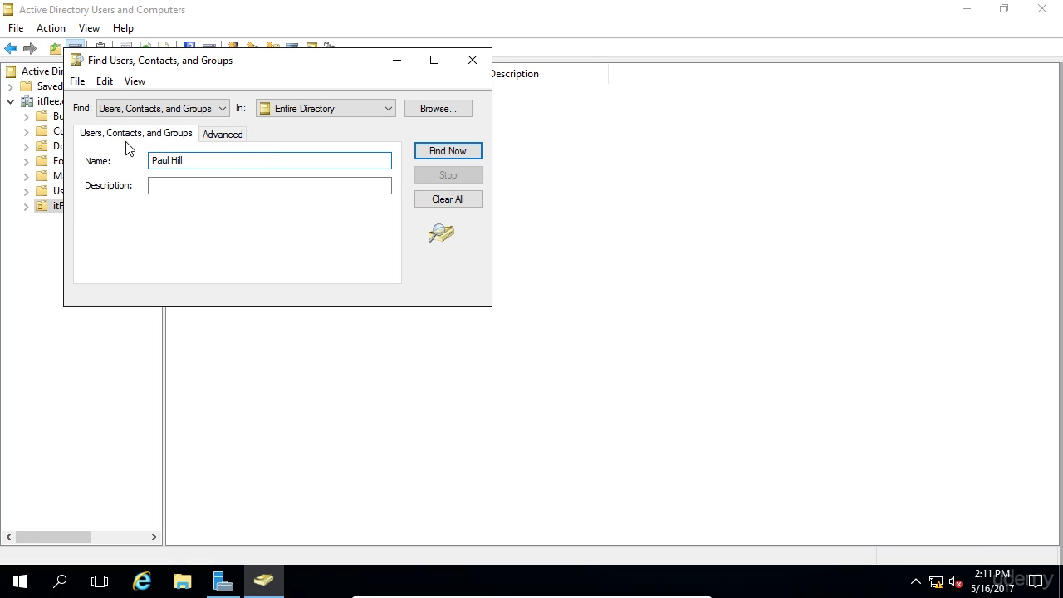
left_click(450, 151)
left_click(106, 340)
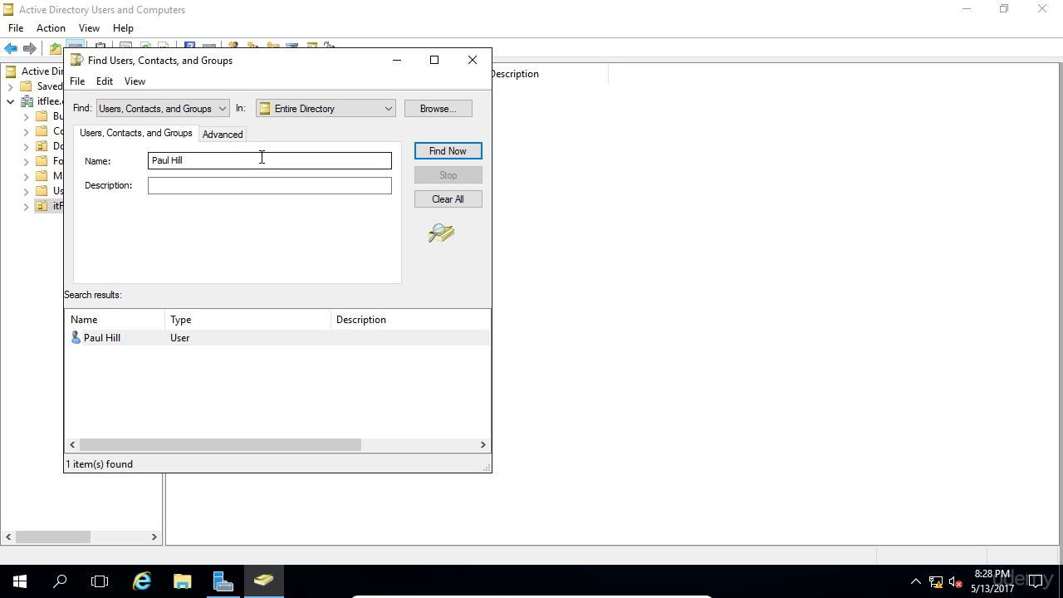
On the Advanced tab, choose User > E-Mail Address as the search field.
left_click(223, 134)
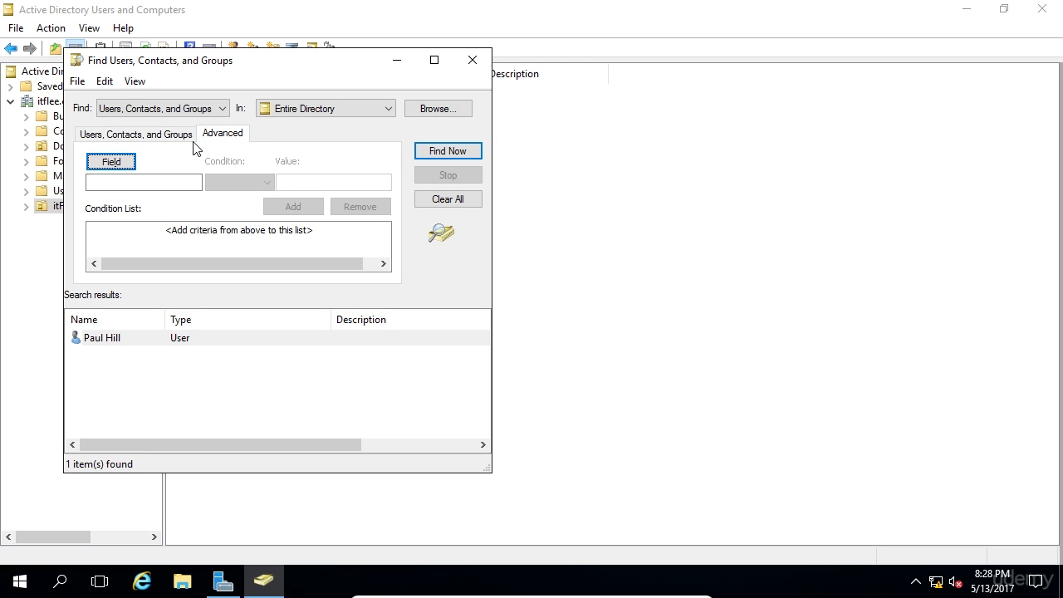
left_click(131, 164)
mouse_move(147, 185)
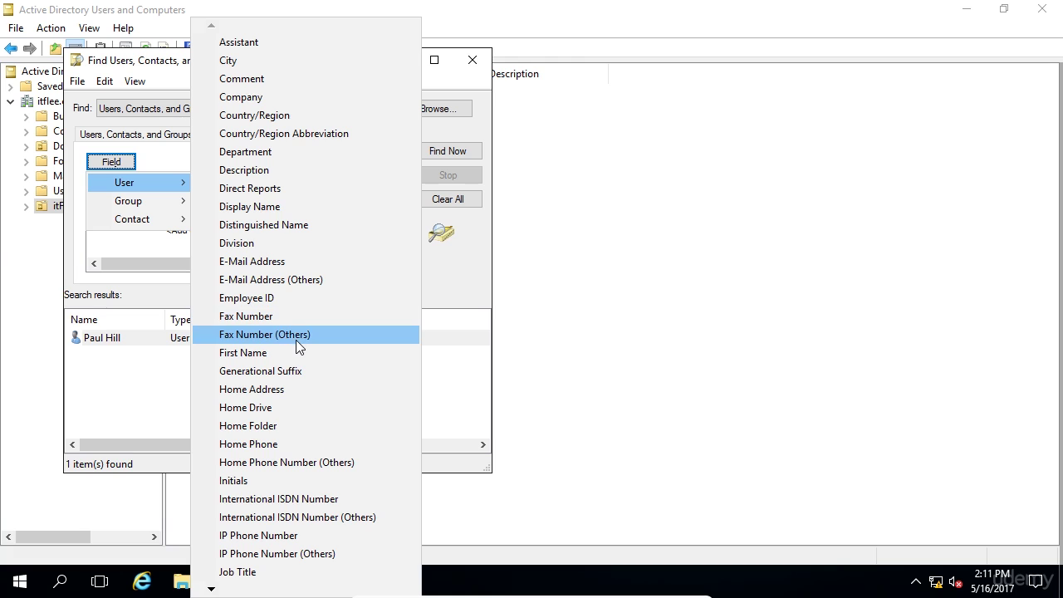
left_click(119, 363)
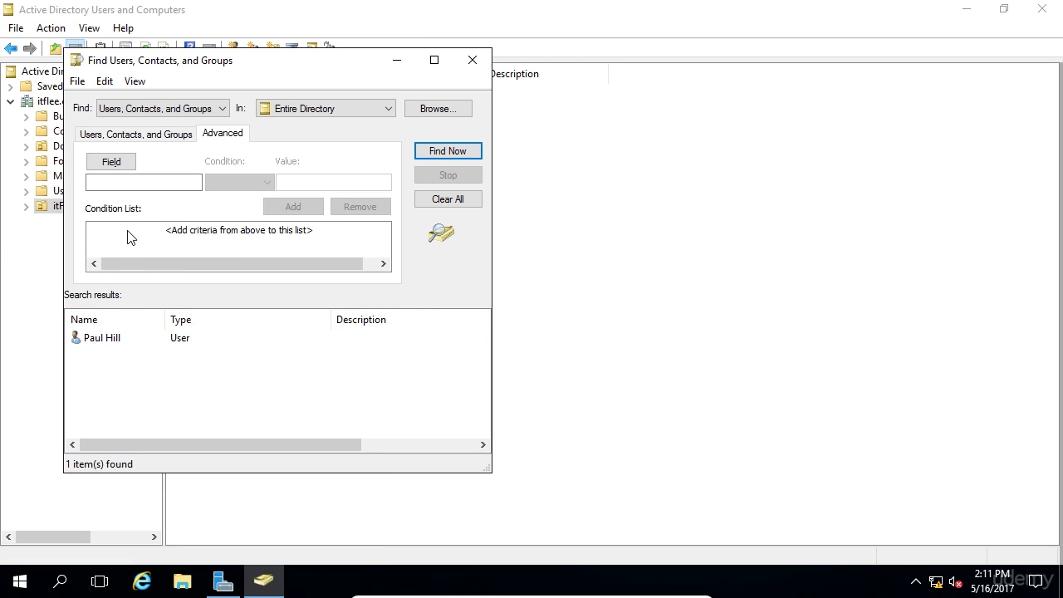
left_click(117, 166)
mouse_move(124, 182)
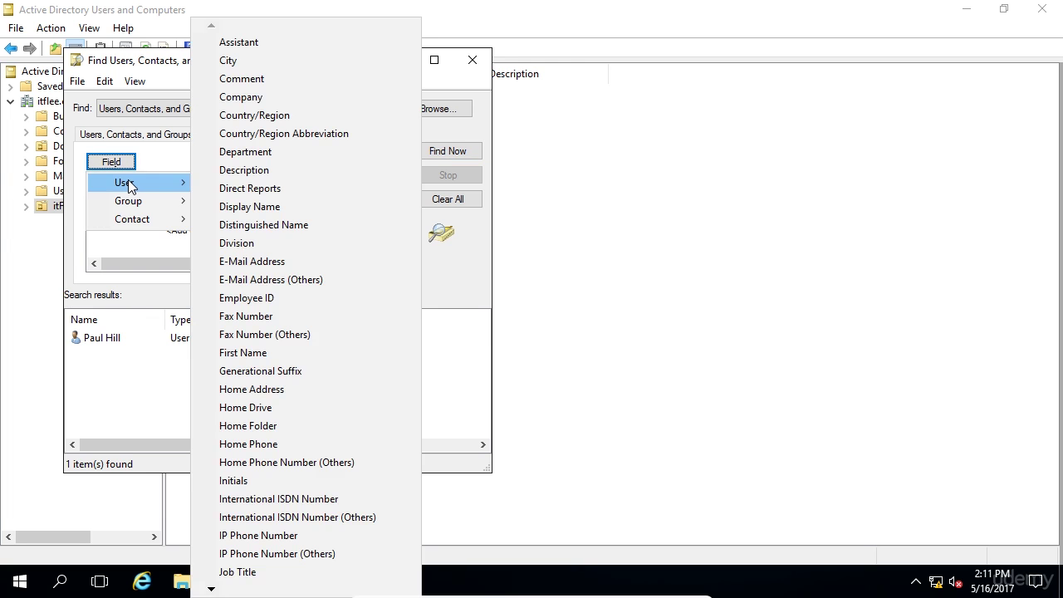
left_click(333, 261)
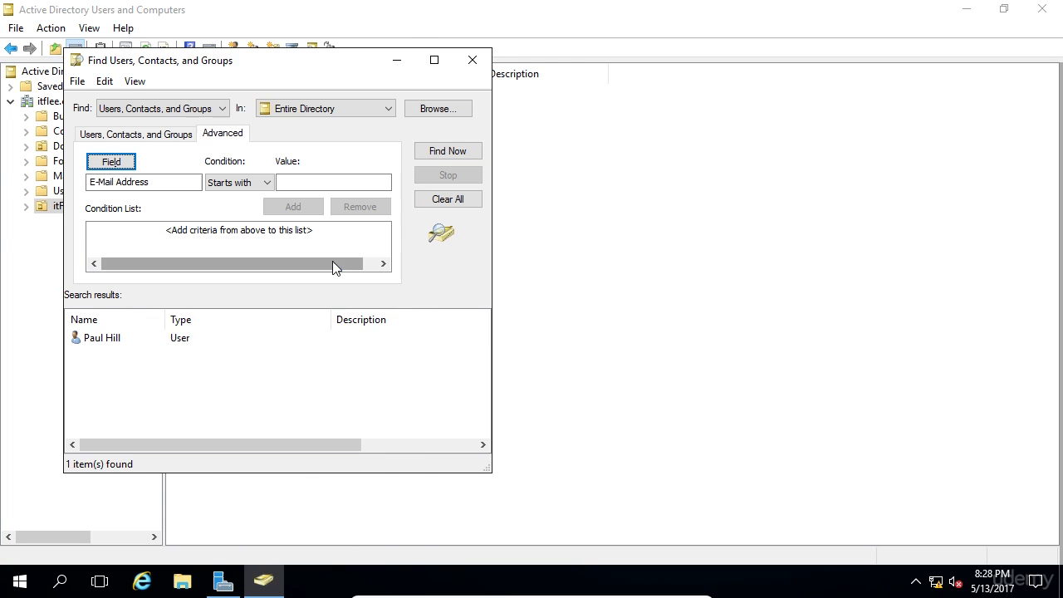
Enter the start of the user's e-mail address as the value, review conditions, then return to the name search.
left_click(353, 182)
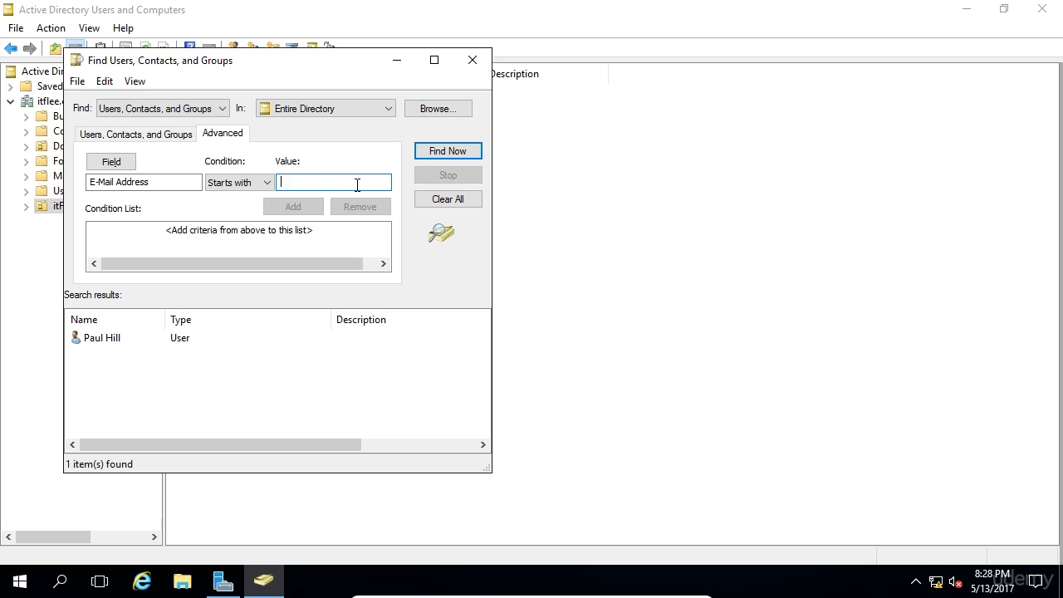
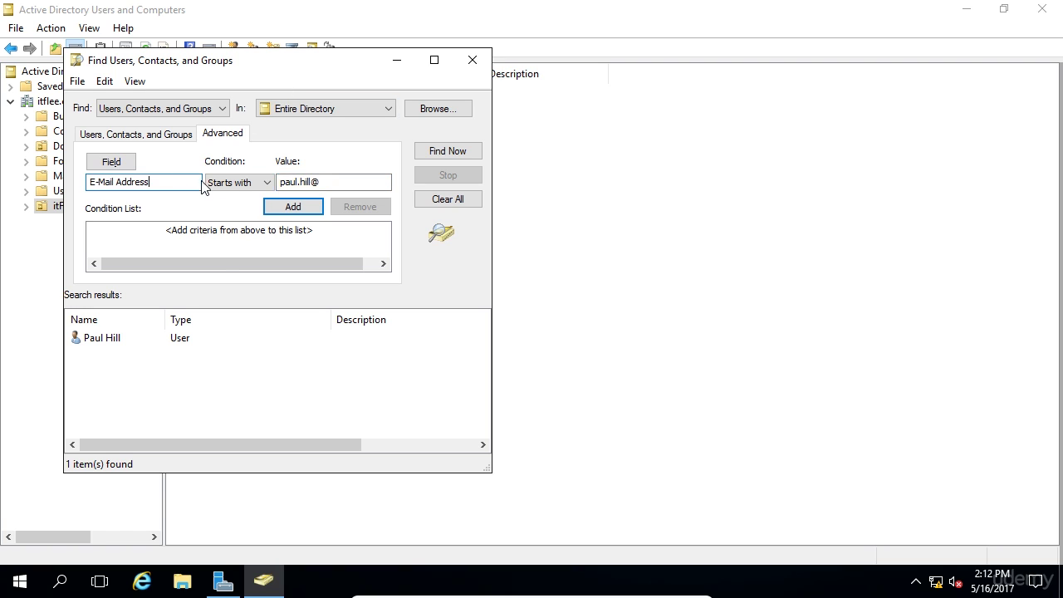
left_click(208, 183)
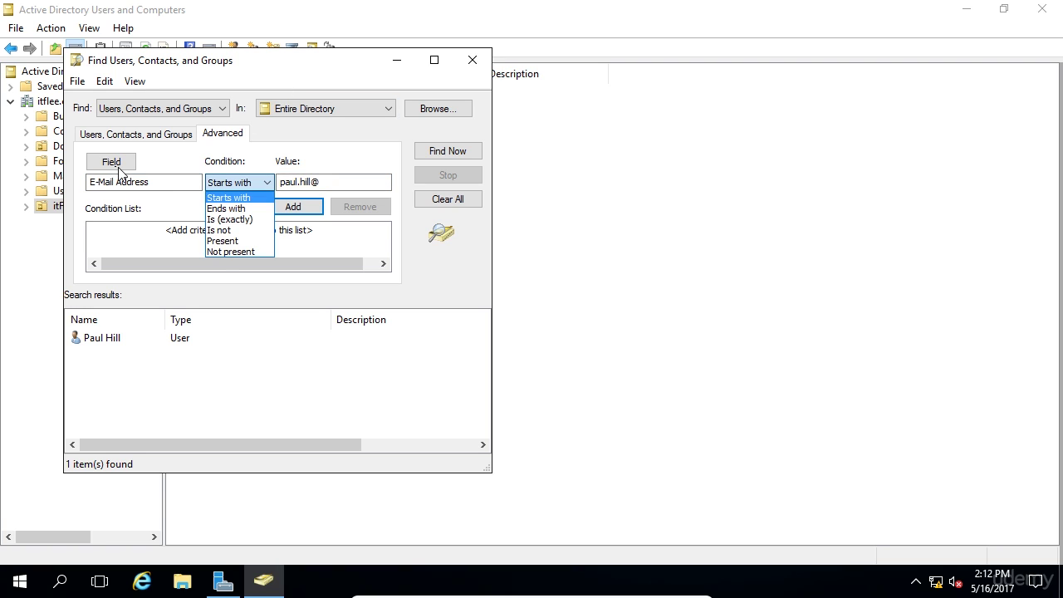
left_click(118, 172)
mouse_move(146, 182)
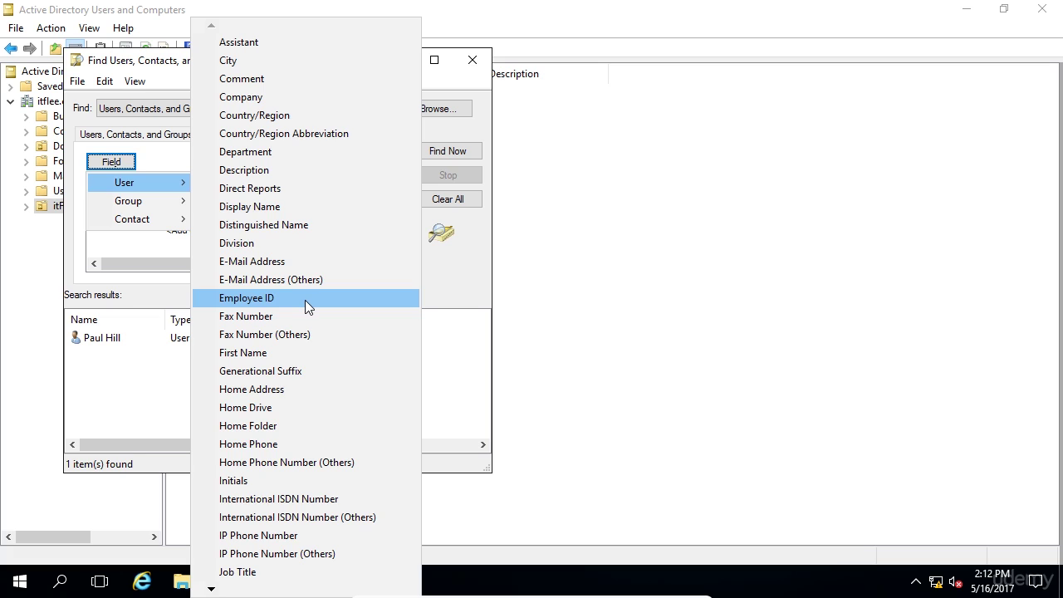
left_click(88, 410)
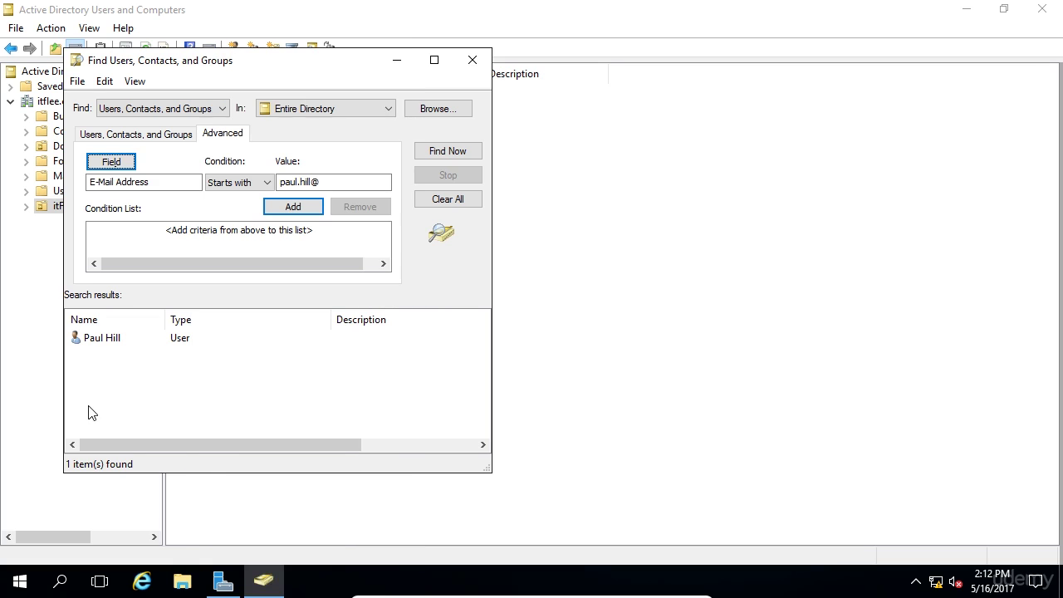
left_click(178, 136)
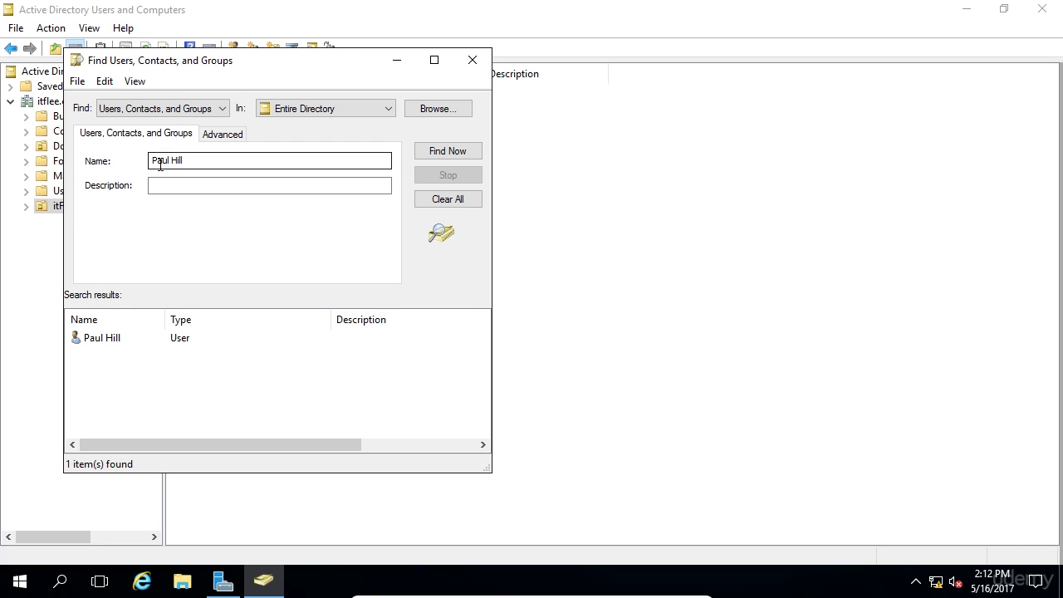
Close the existing Find Users, Contacts, and Groups window.
left_click_drag(152, 161, 223, 166)
left_click(229, 164)
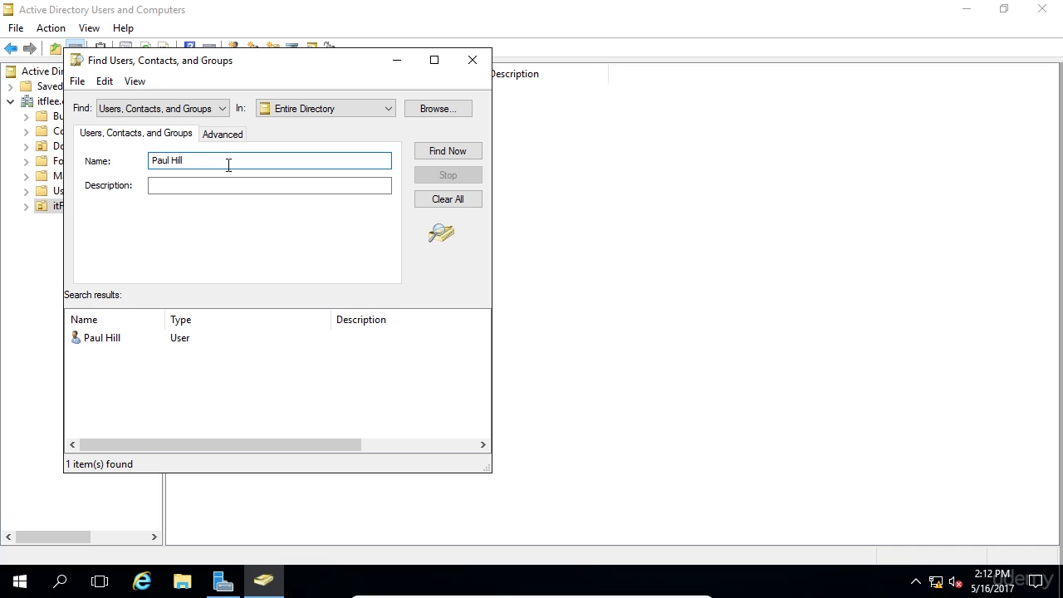
left_click(473, 60)
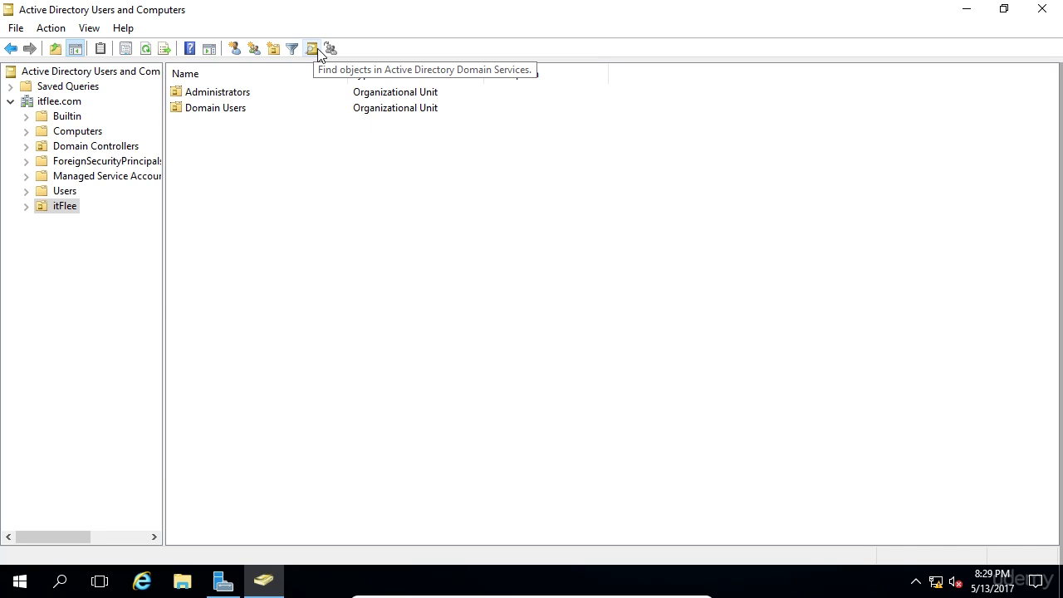
Start a new Find scoped to Entire Directory and search for the user's full name.
left_click(312, 49)
left_click_drag(316, 59, 480, 118)
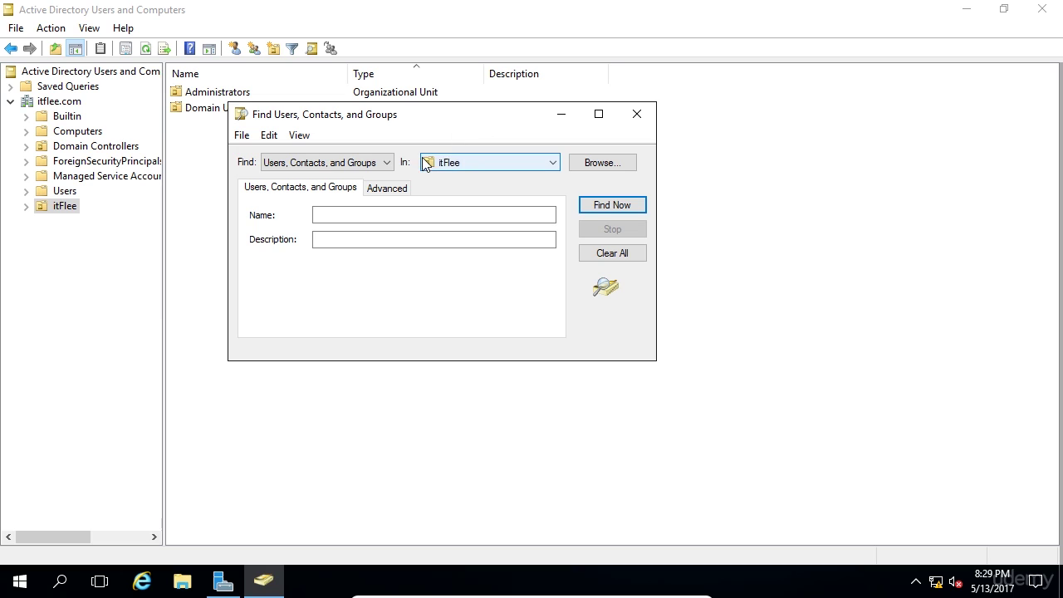
left_click(475, 166)
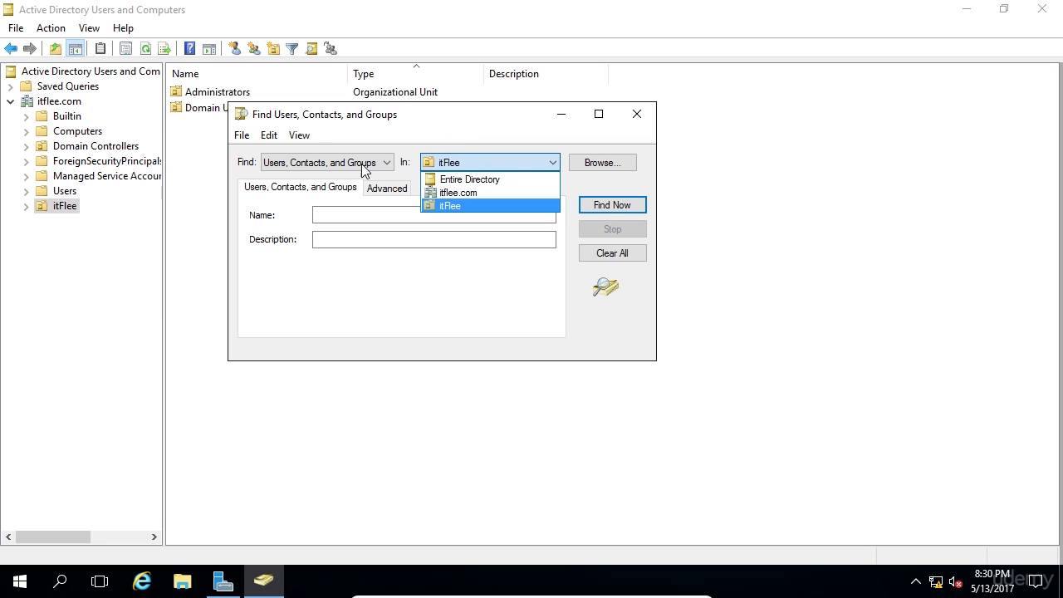
left_click(489, 188)
left_click(464, 213)
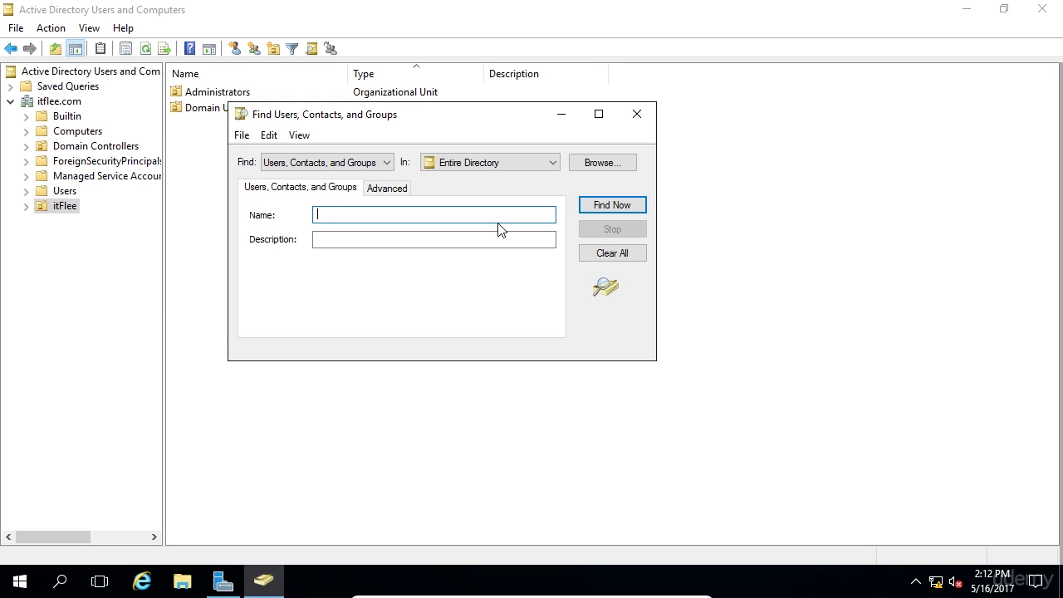
key("Return")
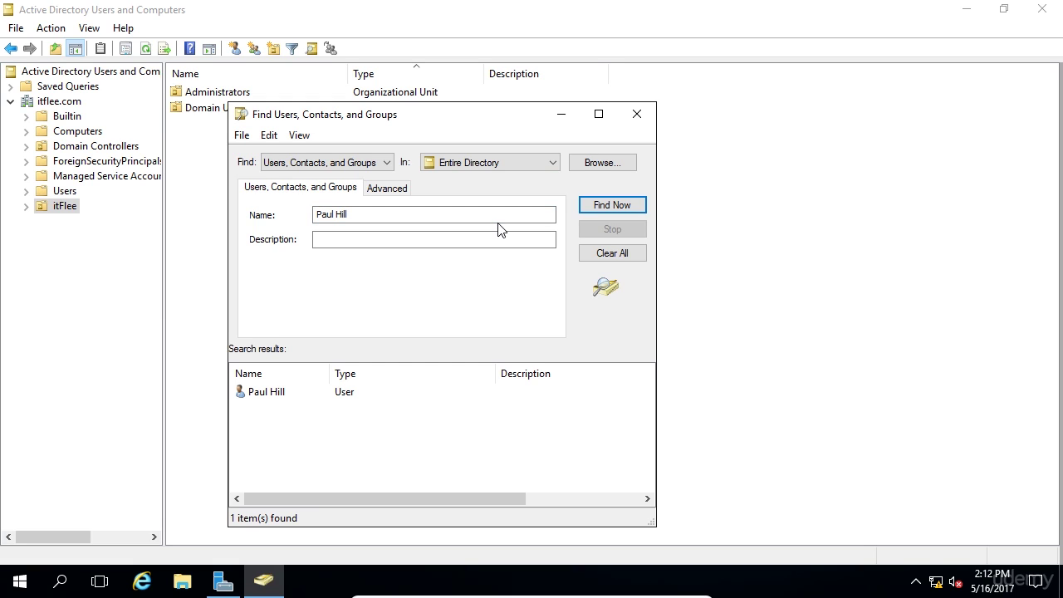
left_click(439, 162)
Open Reset Password for the found user and tick Unlock the user's account.
right_click(257, 400)
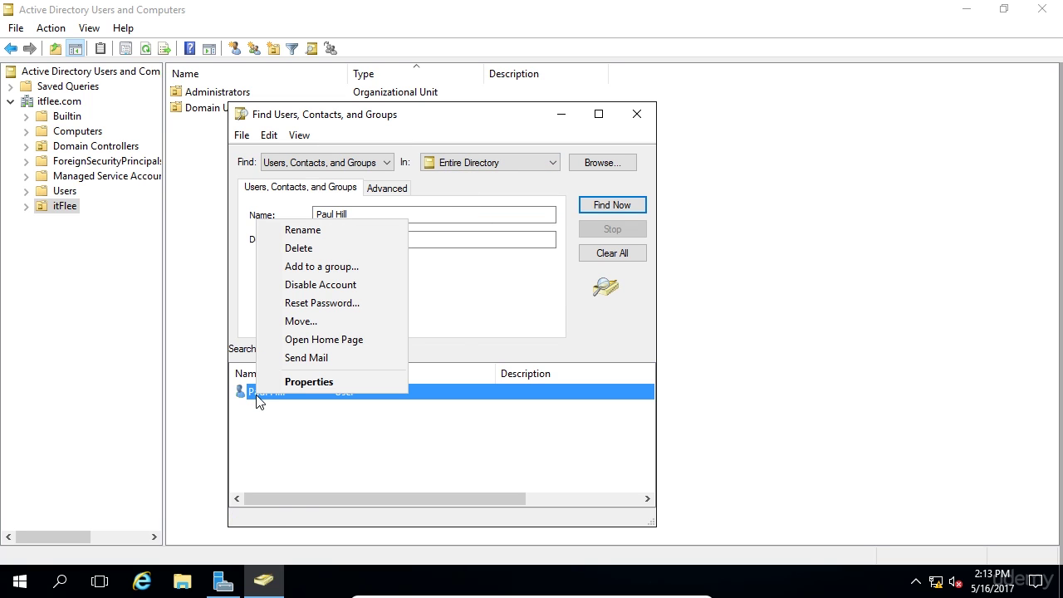
left_click(348, 301)
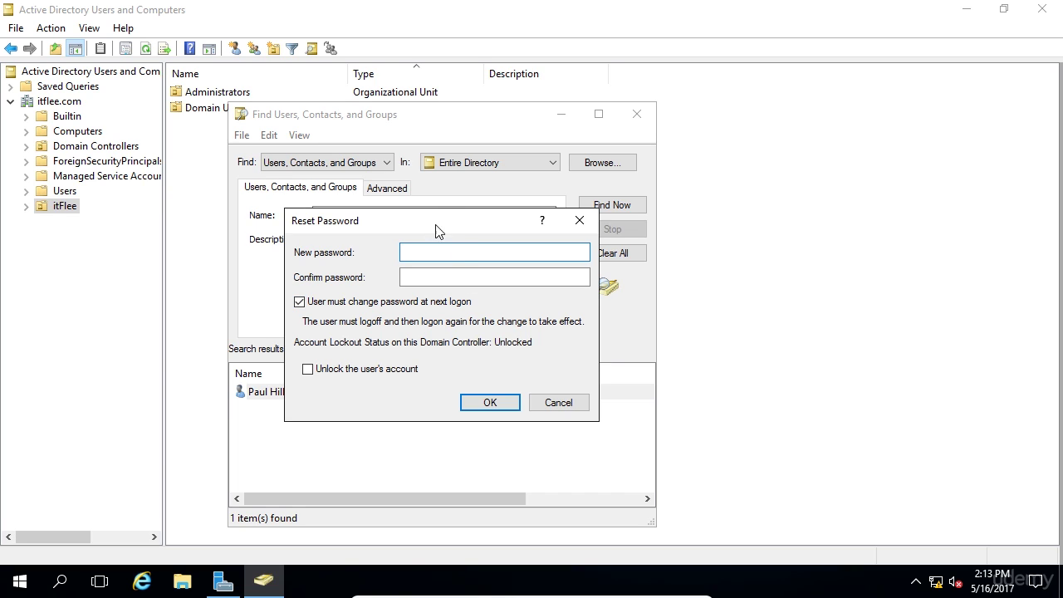
left_click(373, 371)
left_click(348, 369)
left_click(391, 372)
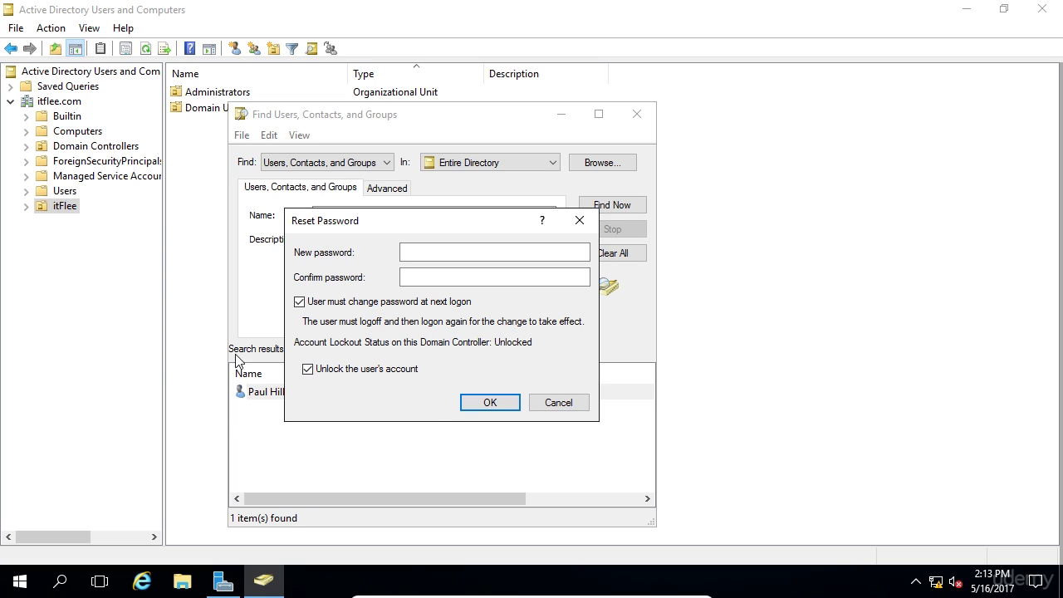
Enter and confirm the new temporary password, then apply the reset.
left_click(425, 254)
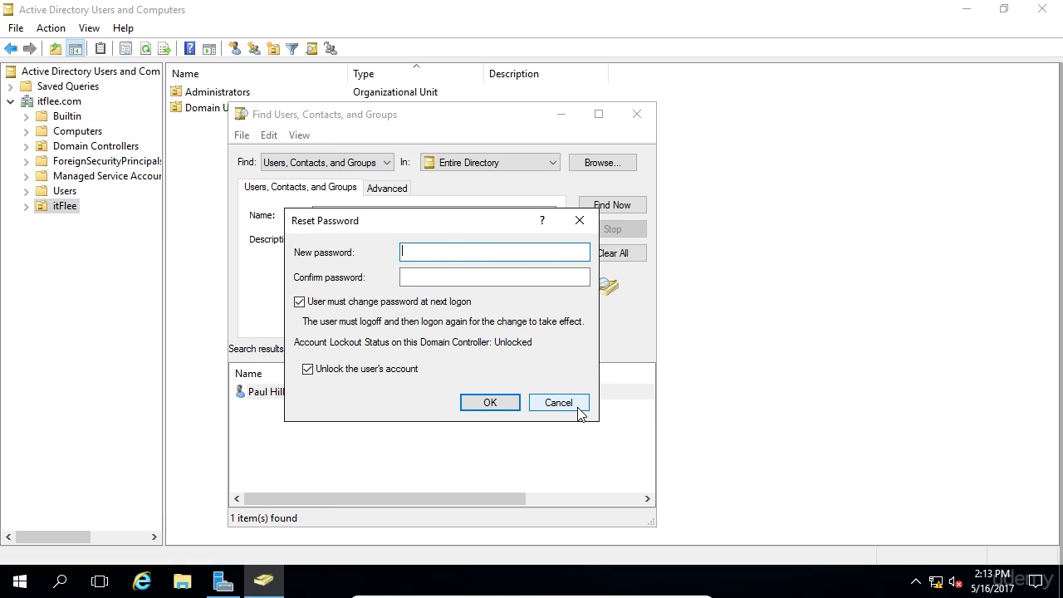
type("pass")
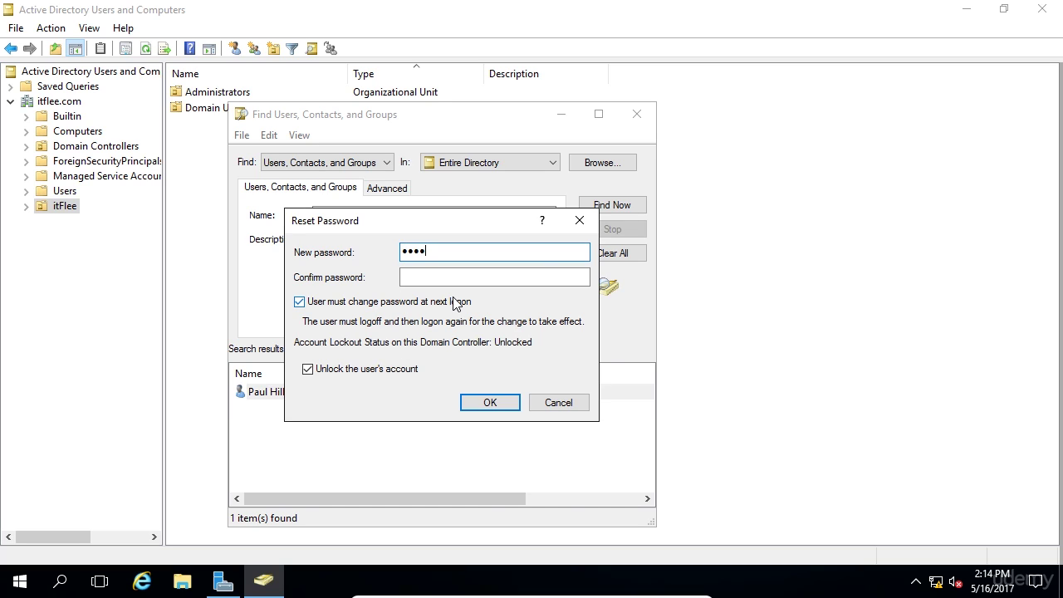
key("BackSpace")
key("BackSpace")
key("BackSpace")
key("BackSpace")
type("••••••••••")
key("Tab")
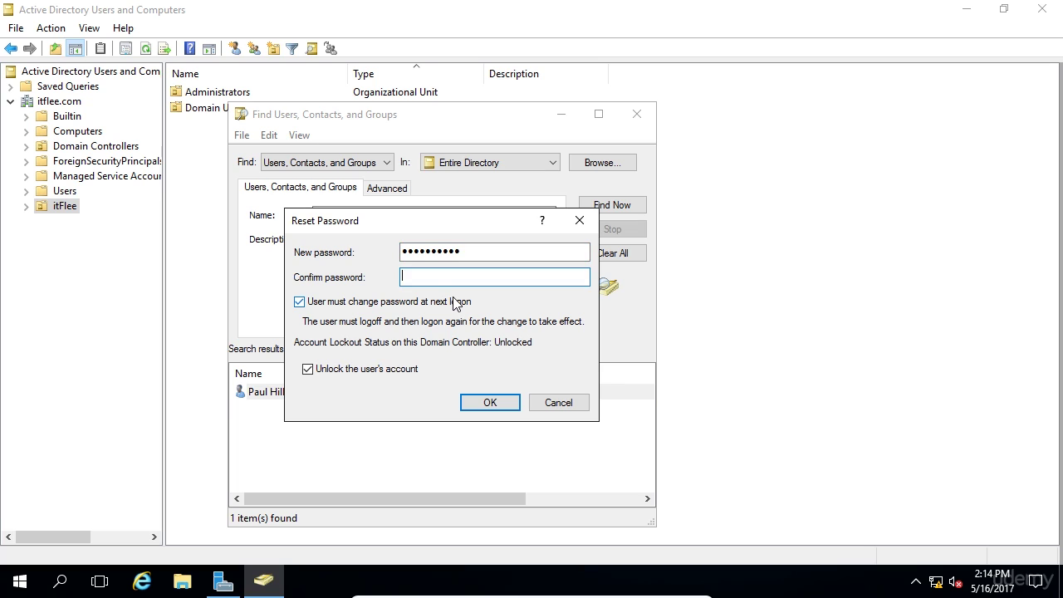
type("•••••••")
type("•••")
left_click(488, 402)
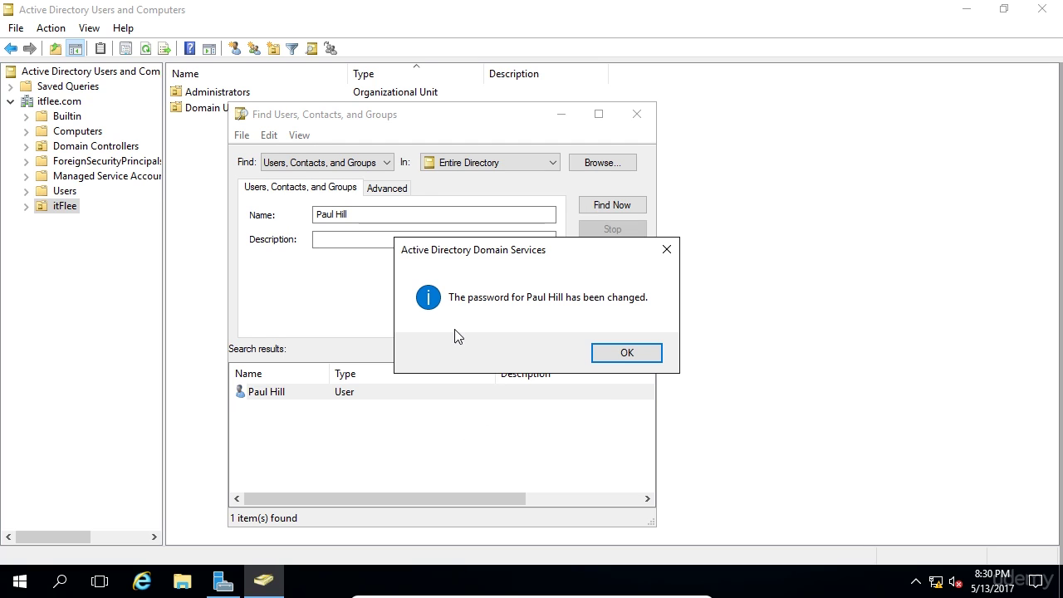
Dismiss the reset confirmation, review and save the user's Account settings, and close the search window.
left_click(652, 357)
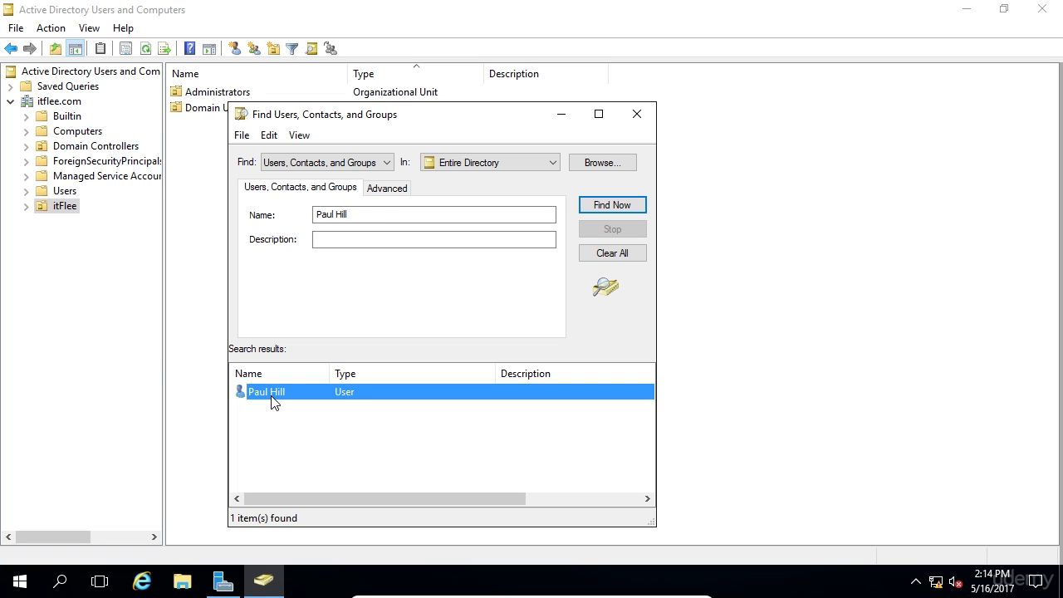
double_click(274, 394)
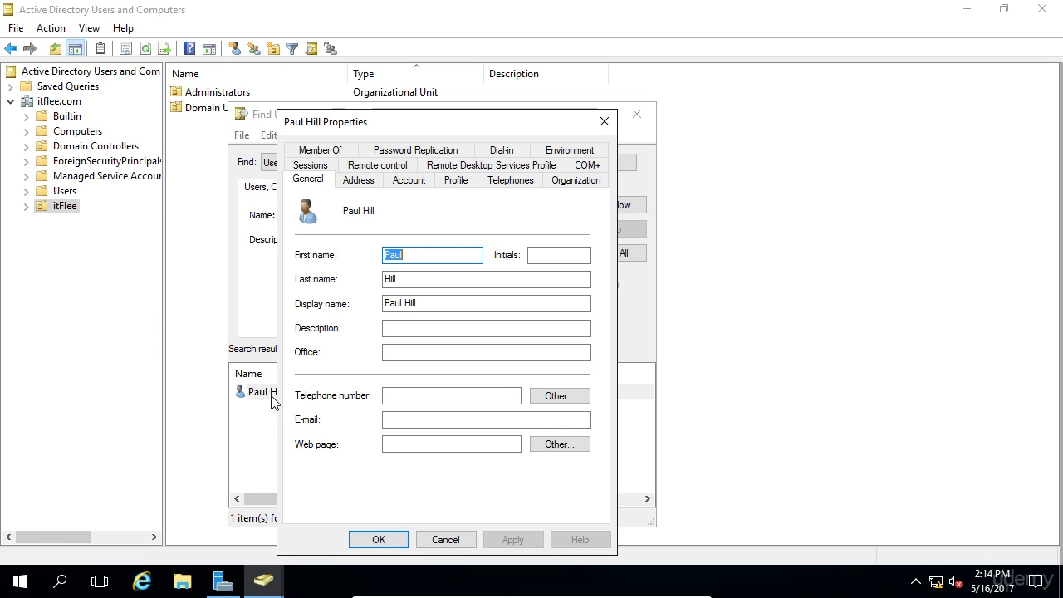
left_click(410, 180)
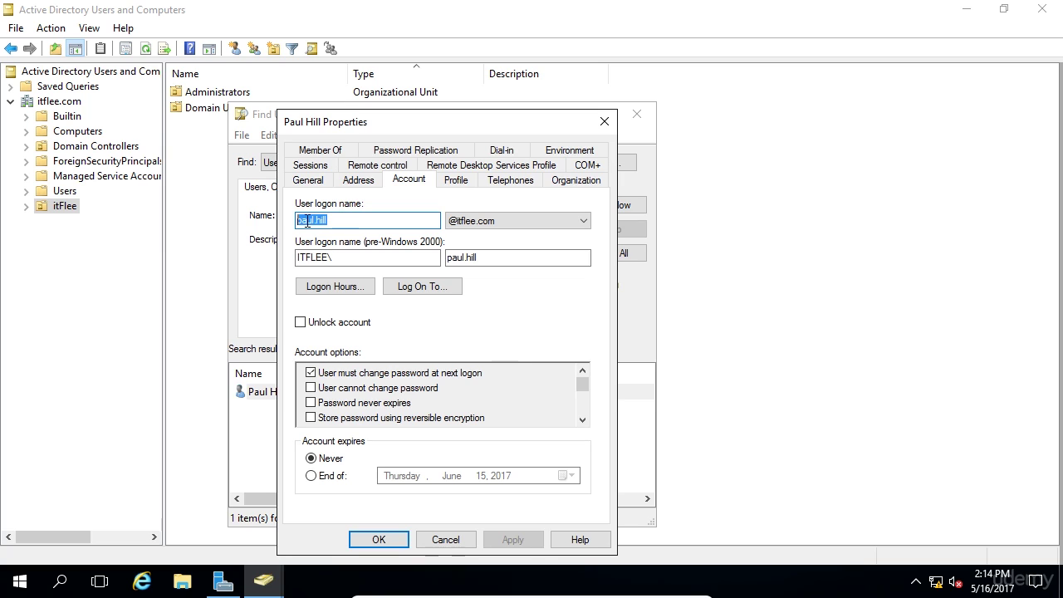
left_click(380, 539)
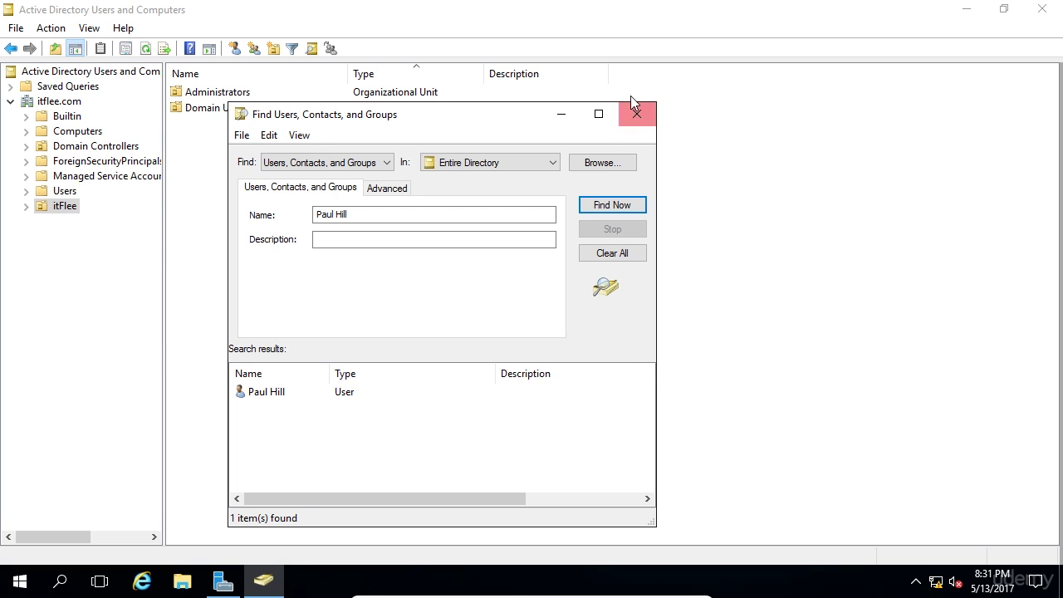
left_click(636, 114)
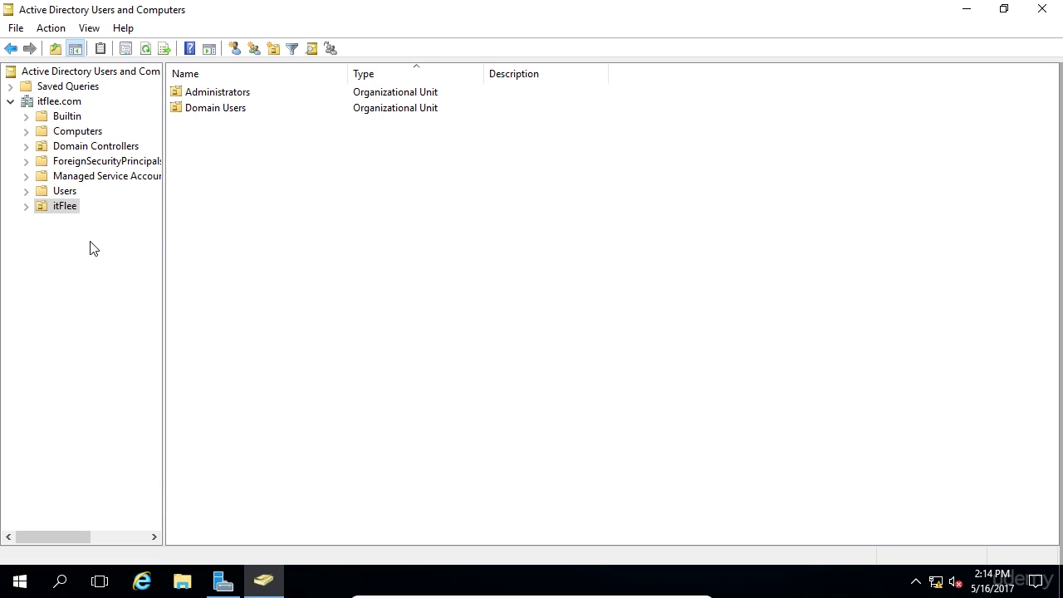
left_click(65, 191)
left_click(35, 102)
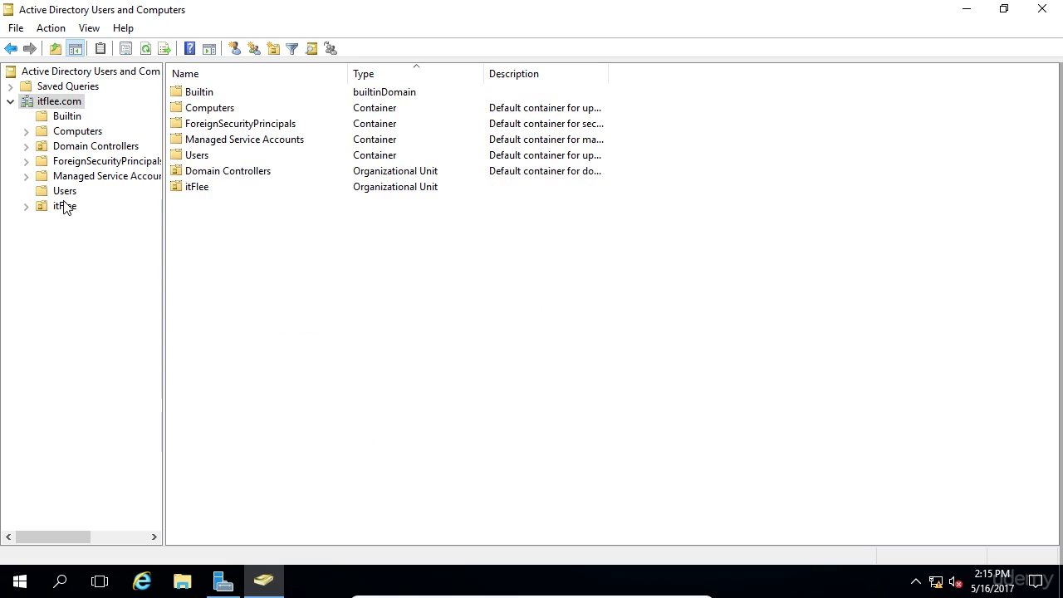
left_click(66, 206)
left_click(65, 191)
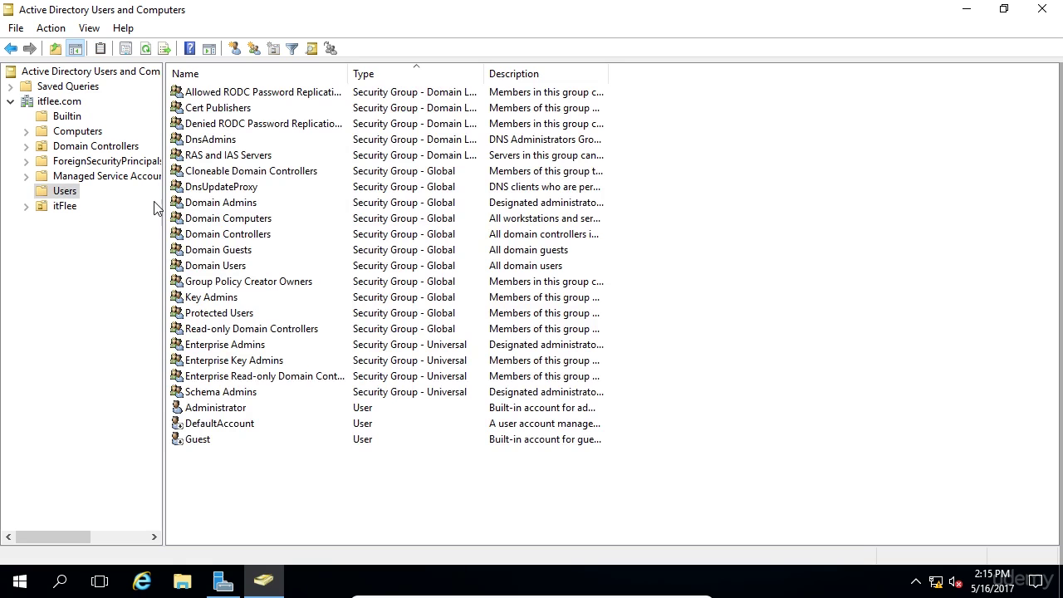
left_click(662, 265)
key("d")
key("d")
key("d")
key("d")
key("d")
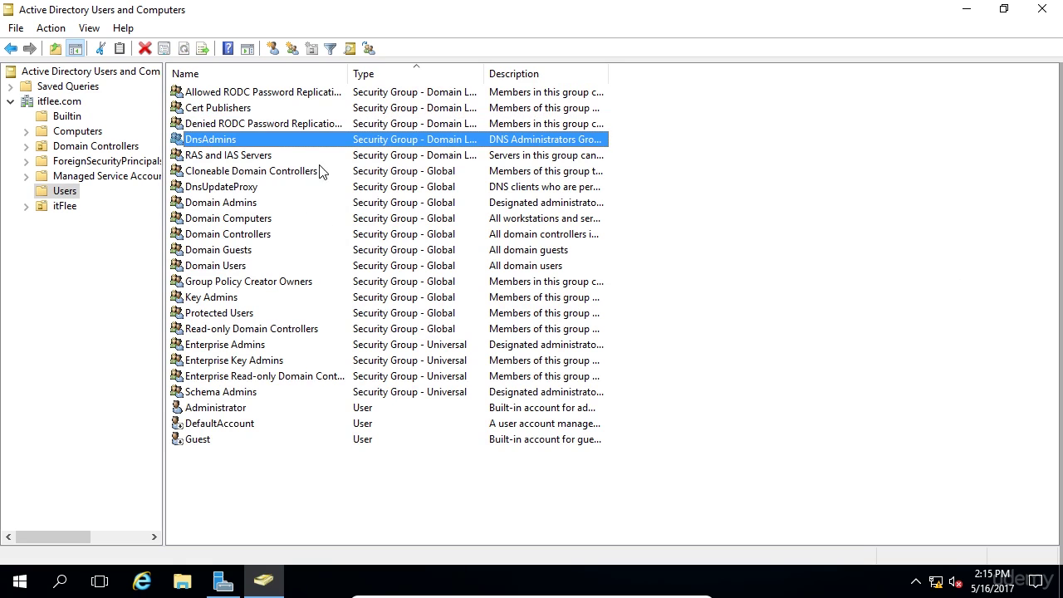
left_click(234, 206)
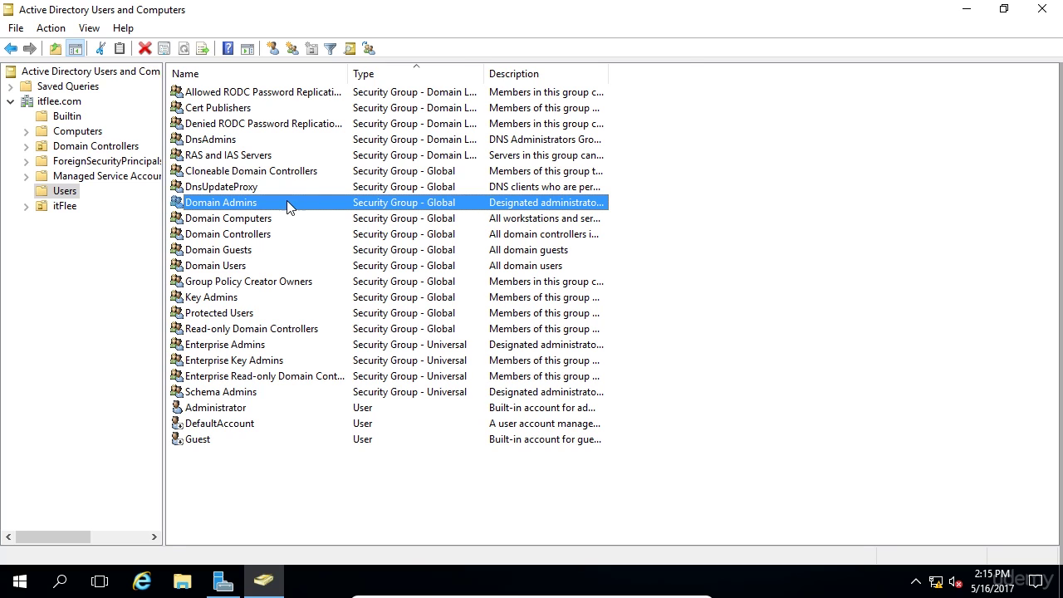
double_click(288, 204)
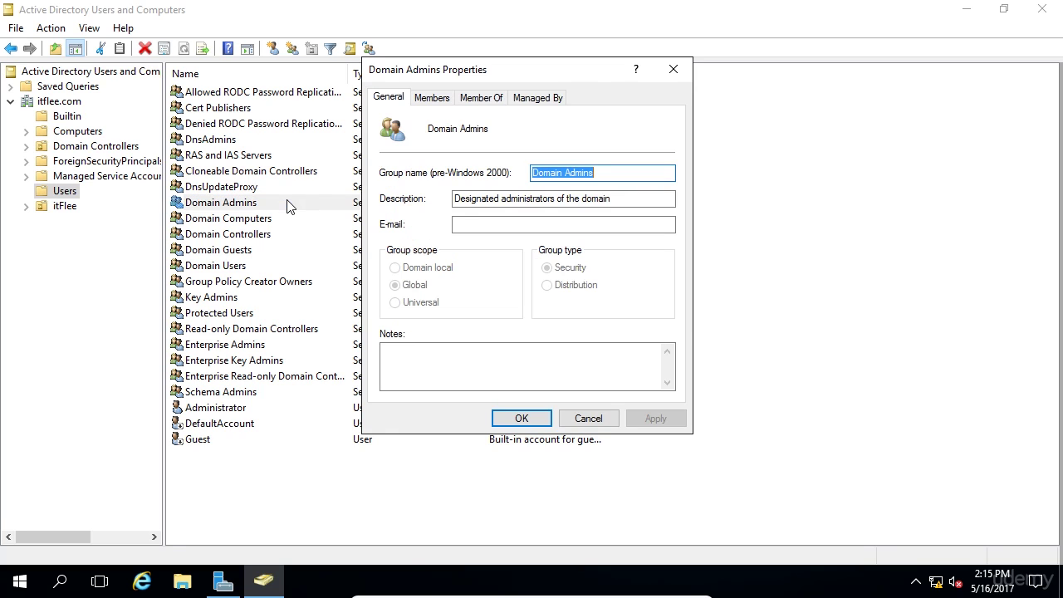
left_click(446, 98)
left_click(564, 173)
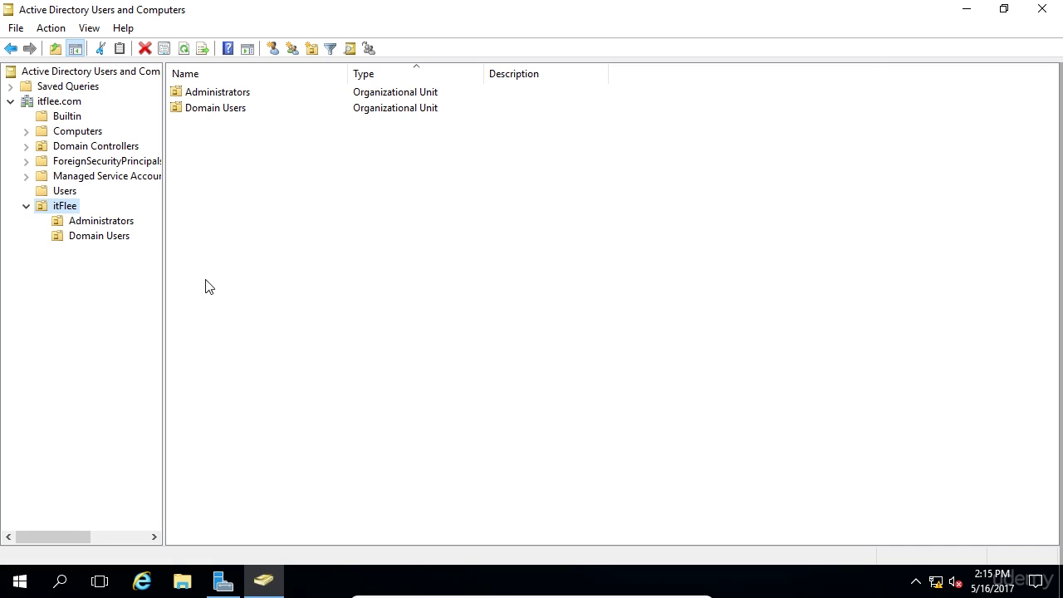
Close ADUC and sign the Administrator out from the Start menu account options.
left_click(1053, 12)
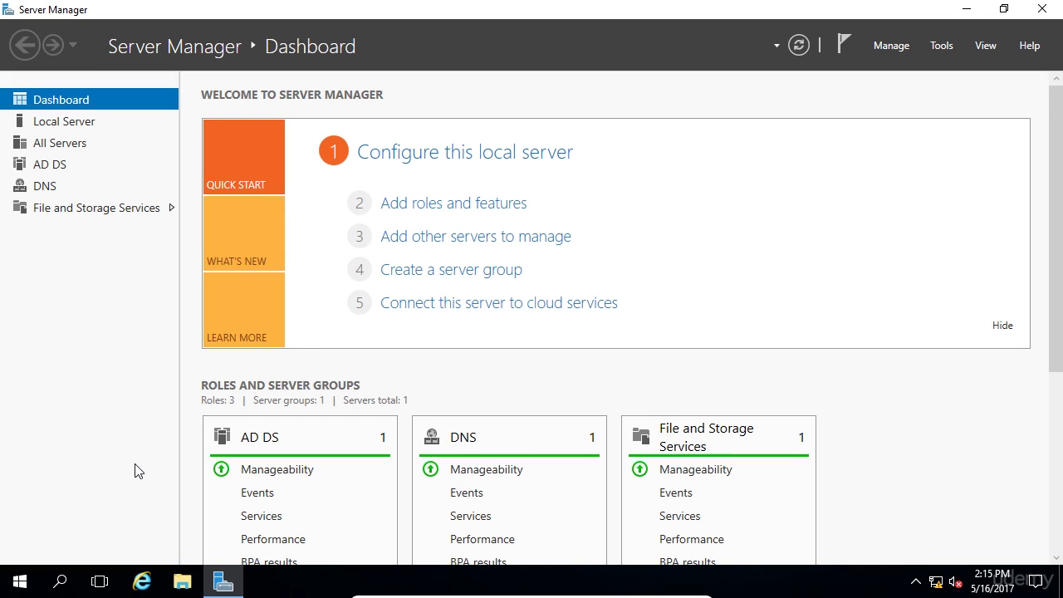
left_click(20, 582)
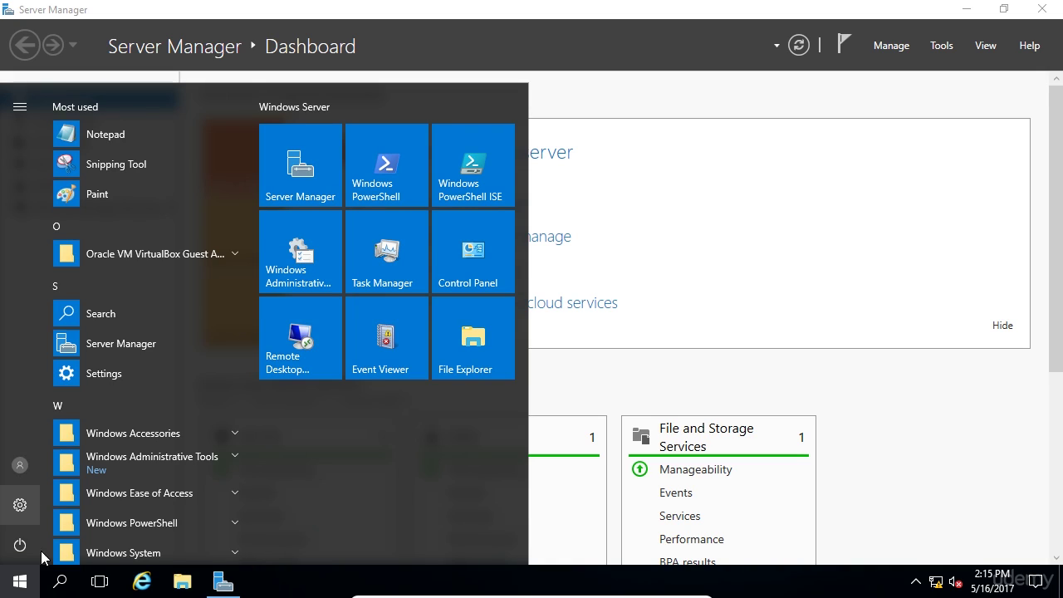
left_click(18, 467)
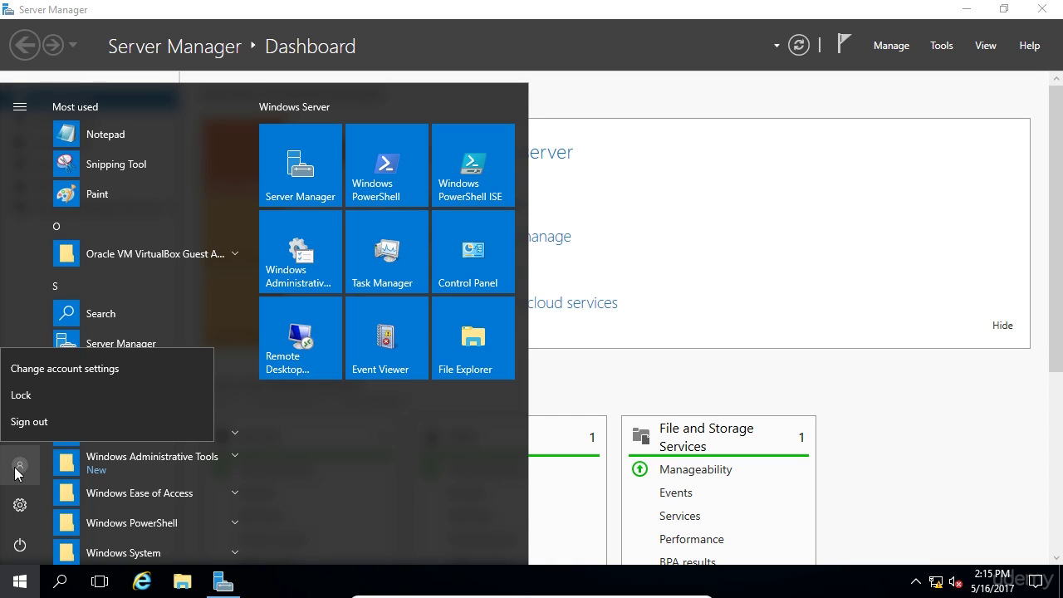
left_click(88, 428)
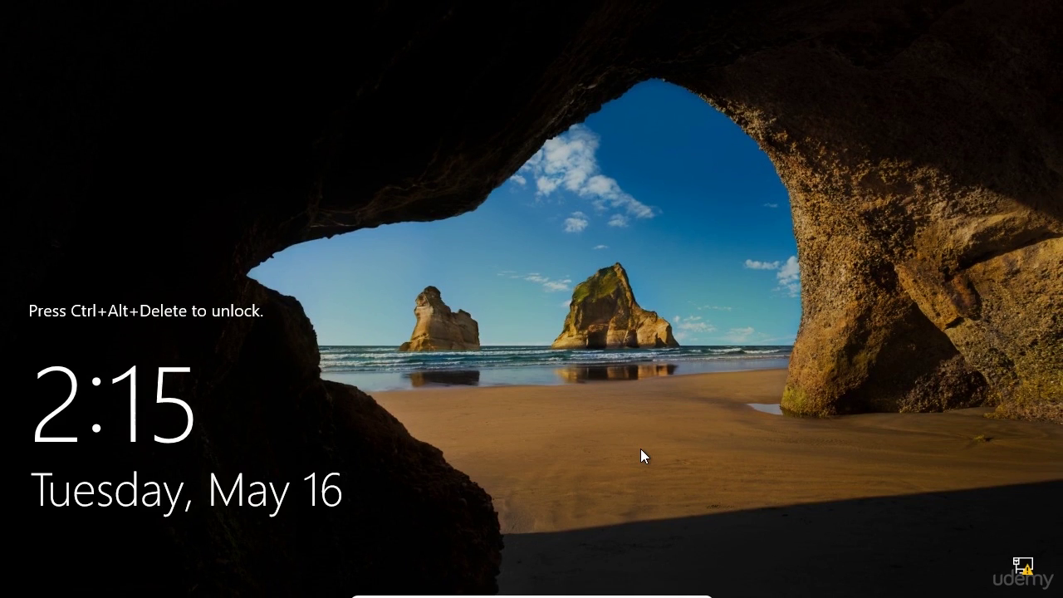
Sign in as Other user with the reset user's logon name and temporary password.
key("ctrl+alt+Delete")
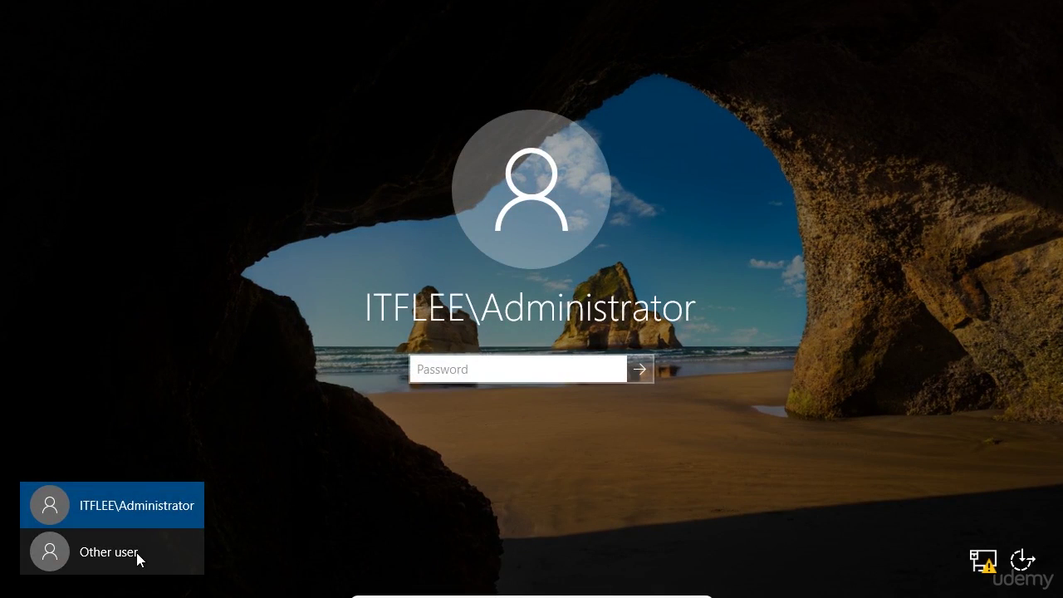
left_click(137, 553)
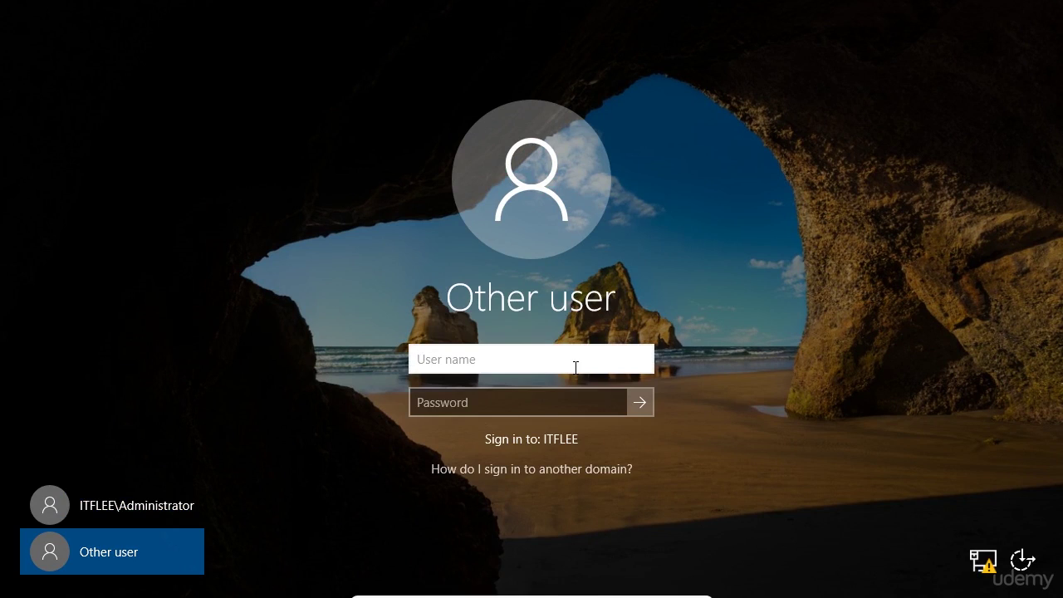
key("Tab")
type("Pa$")
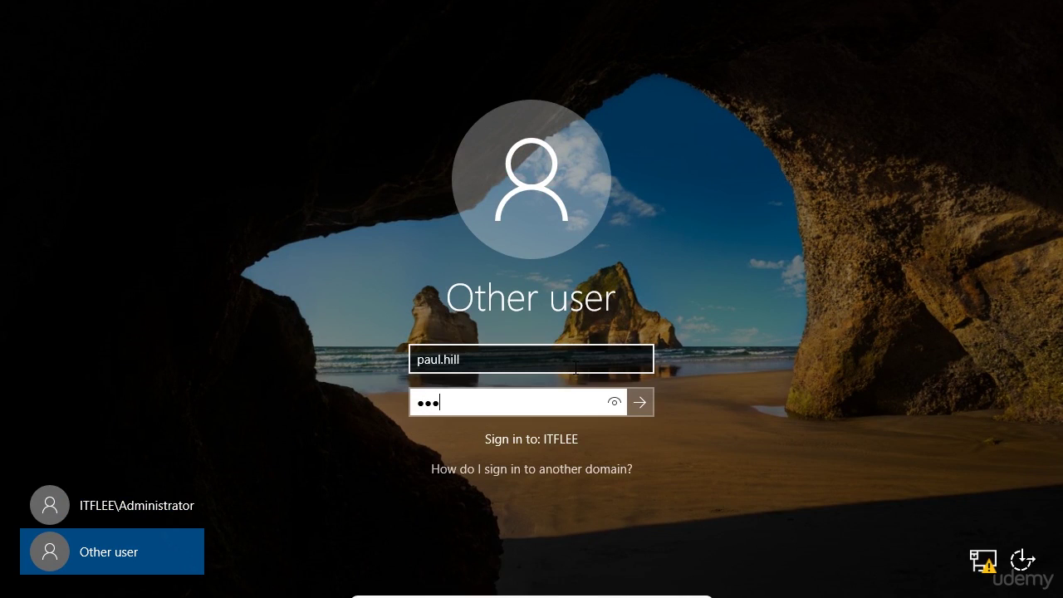
type("$w0rd12")
key("Return")
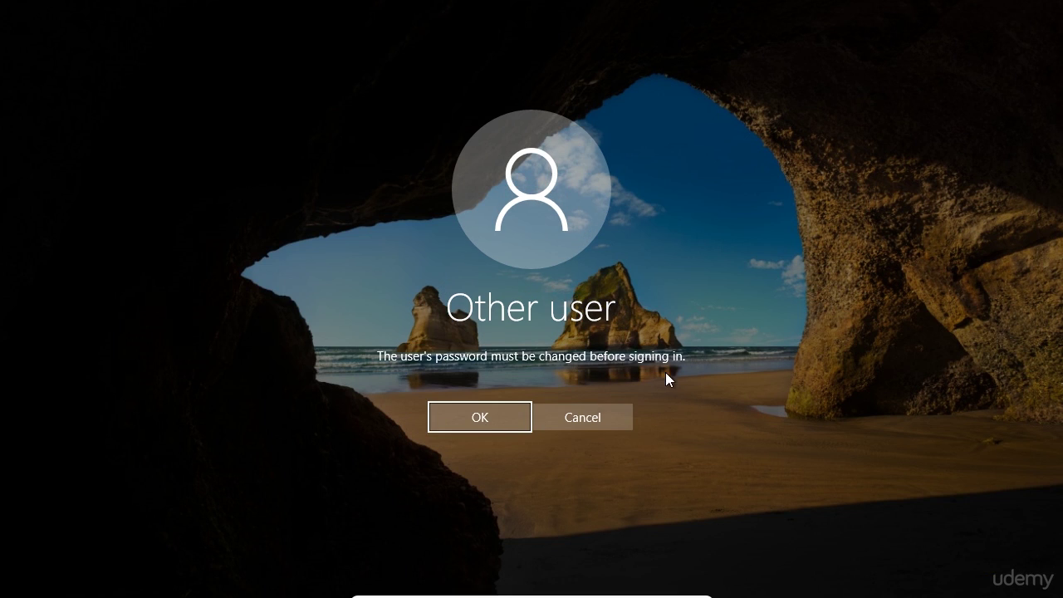
Try a new password, which the domain rejects for not meeting complexity requirements.
left_click(482, 416)
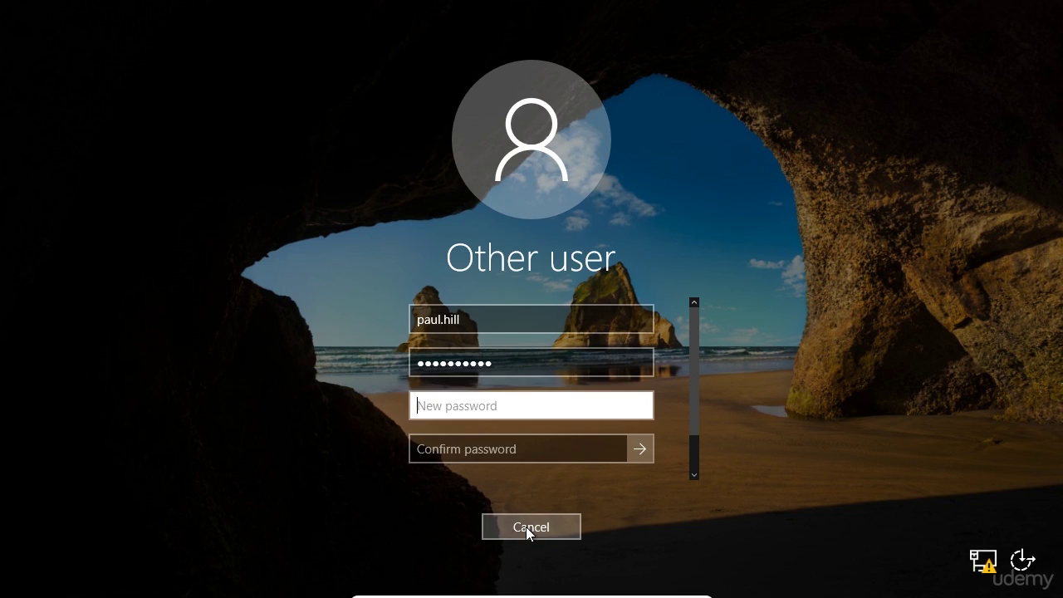
type("P@ssw0rd12")
key("Tab")
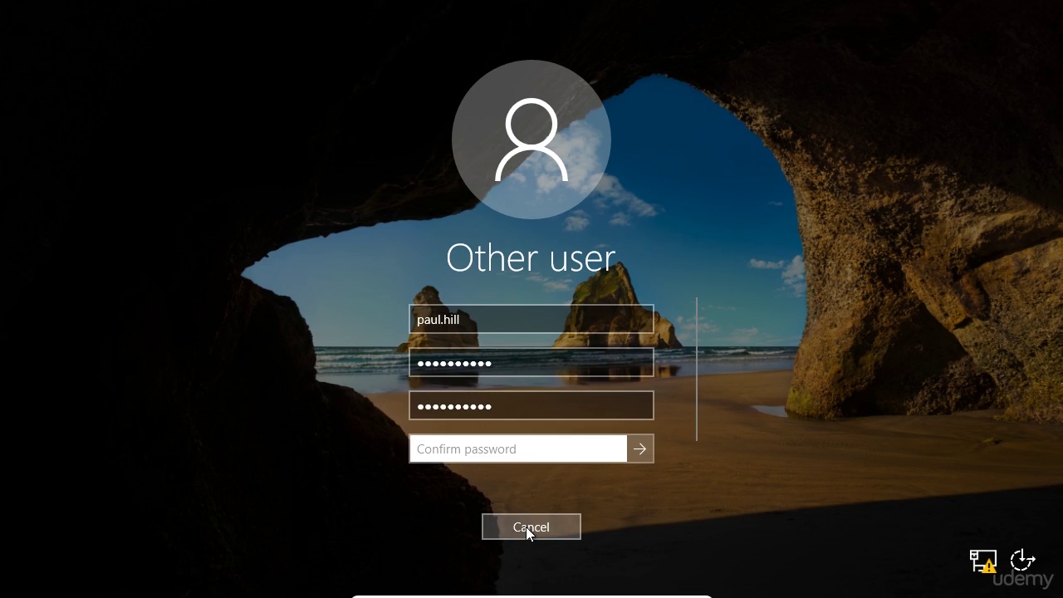
type("P@ssw0rd12")
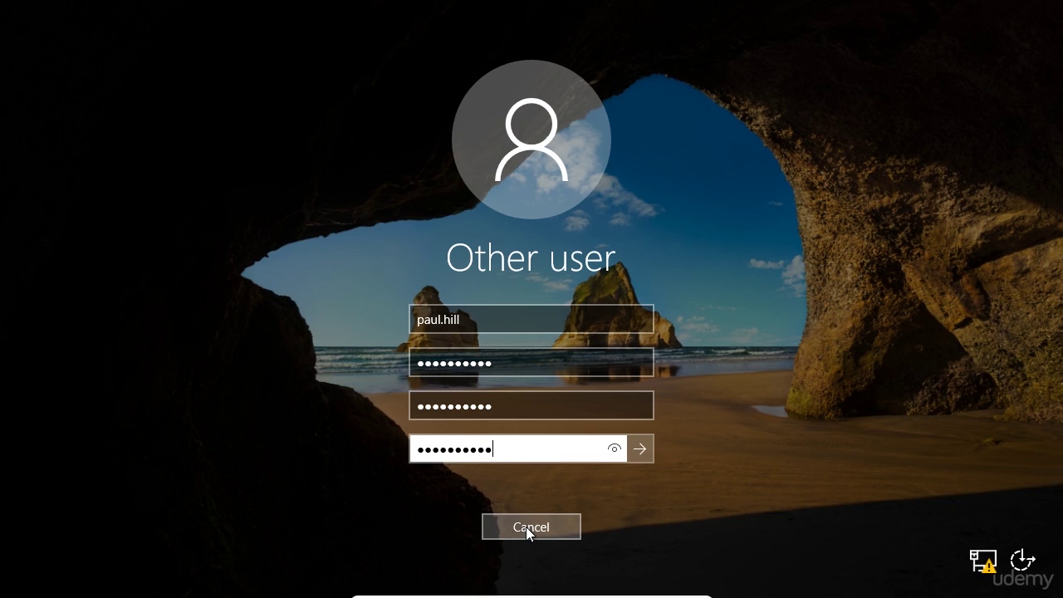
left_click(639, 448)
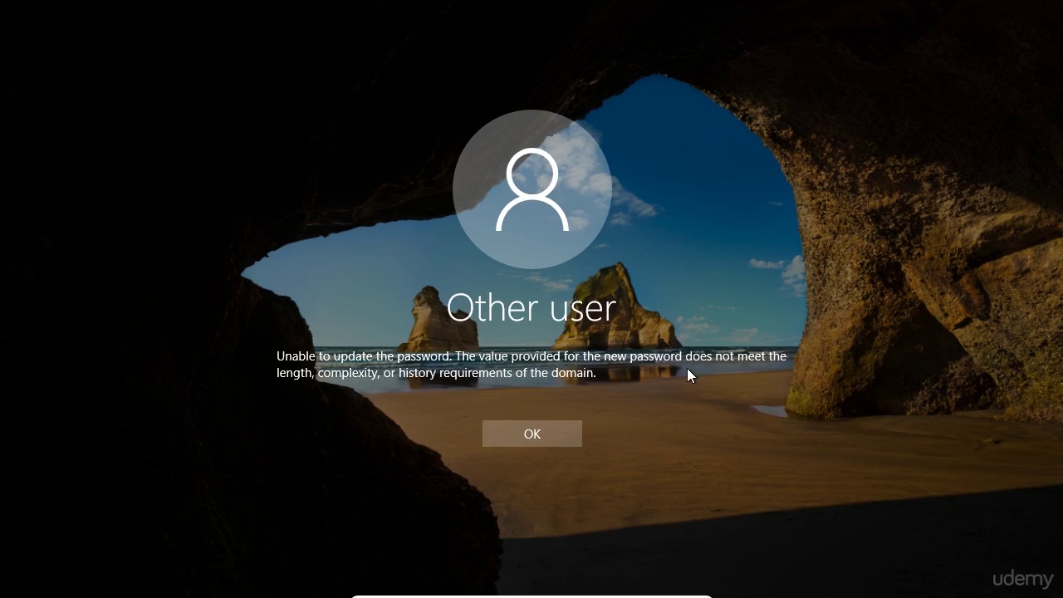
left_click(553, 437)
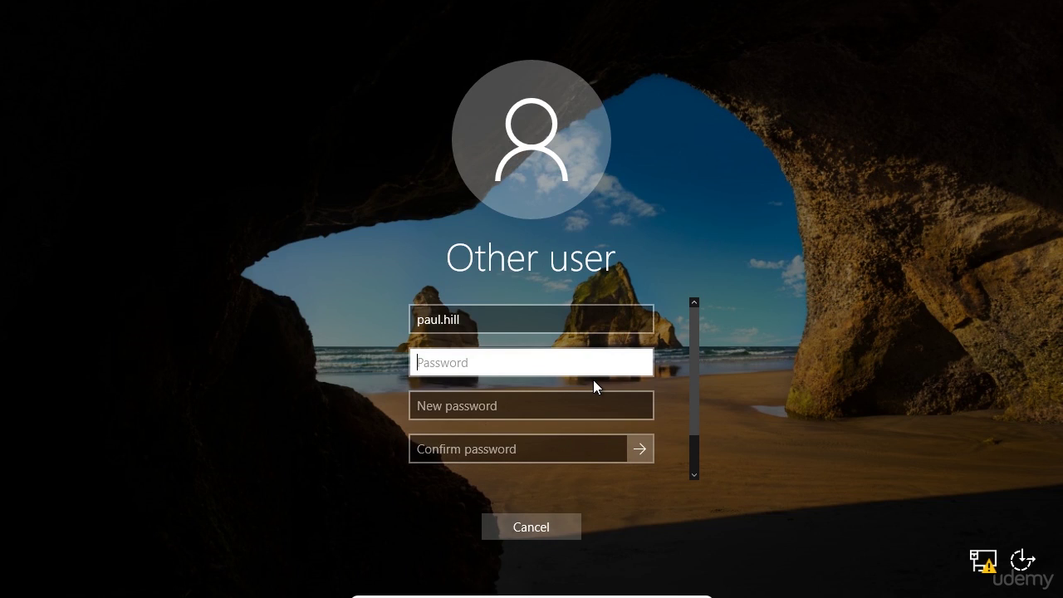
Retry with the current password and a stronger confirmed new password, then continue signing in.
type("●●●●●●●●●●")
key("Tab")
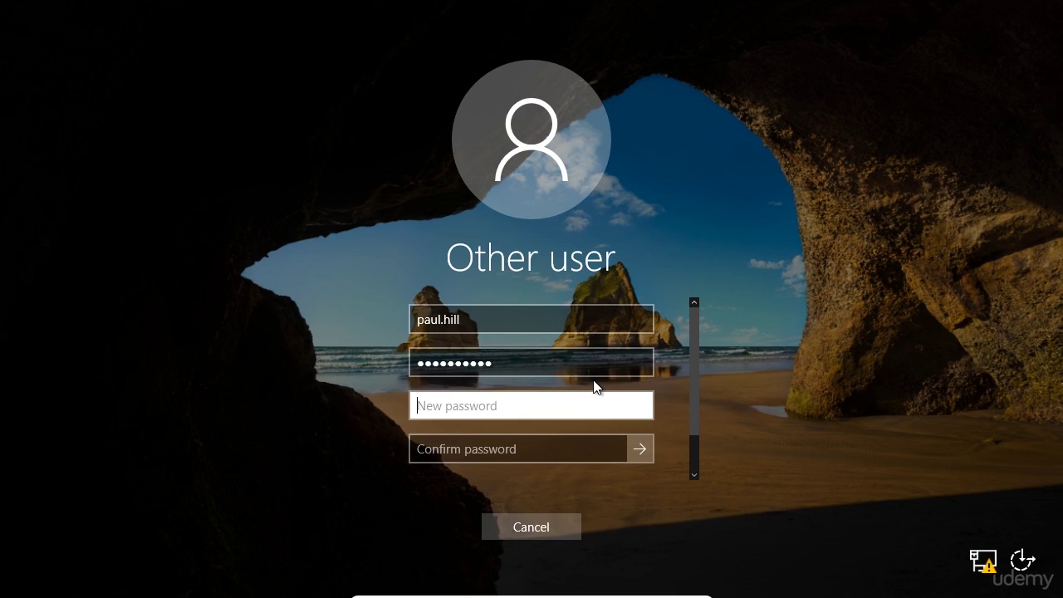
type("●●●●●●●●●●●●●●●●")
key("Tab")
type("●●●●")
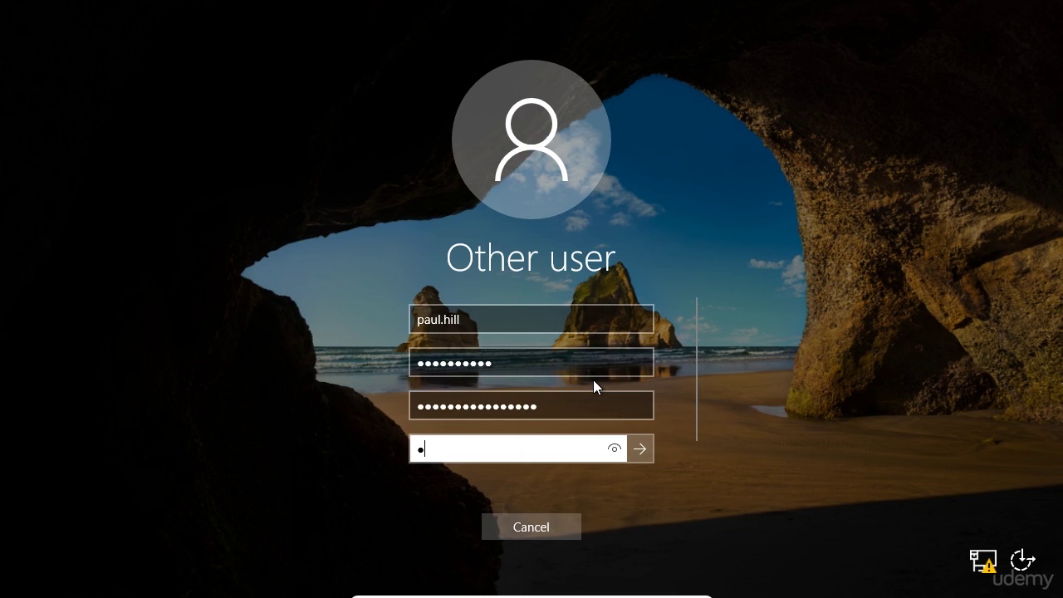
type("●●●●●●●●●●●●")
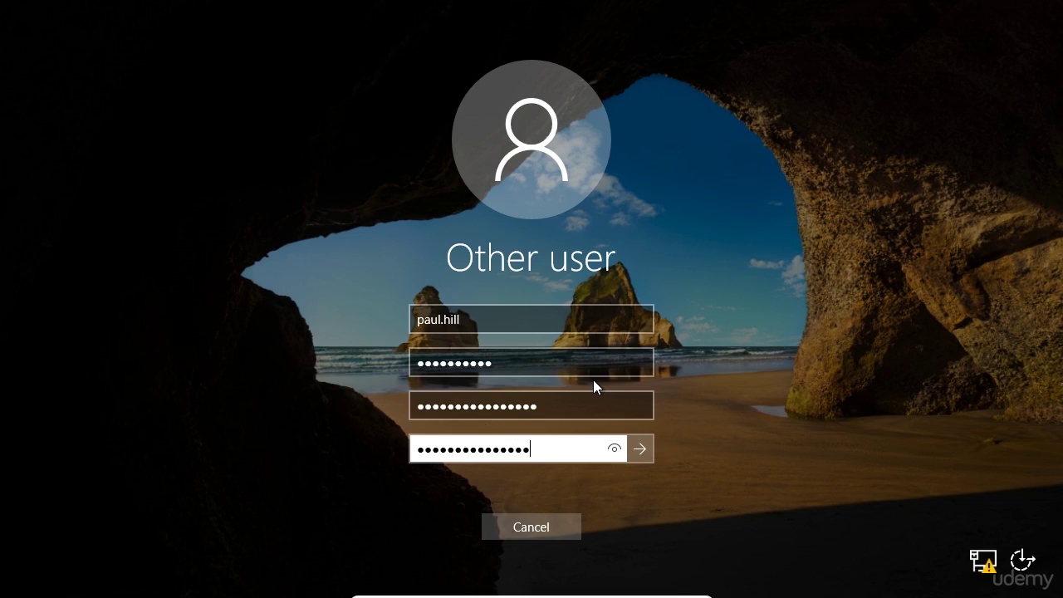
key("Return")
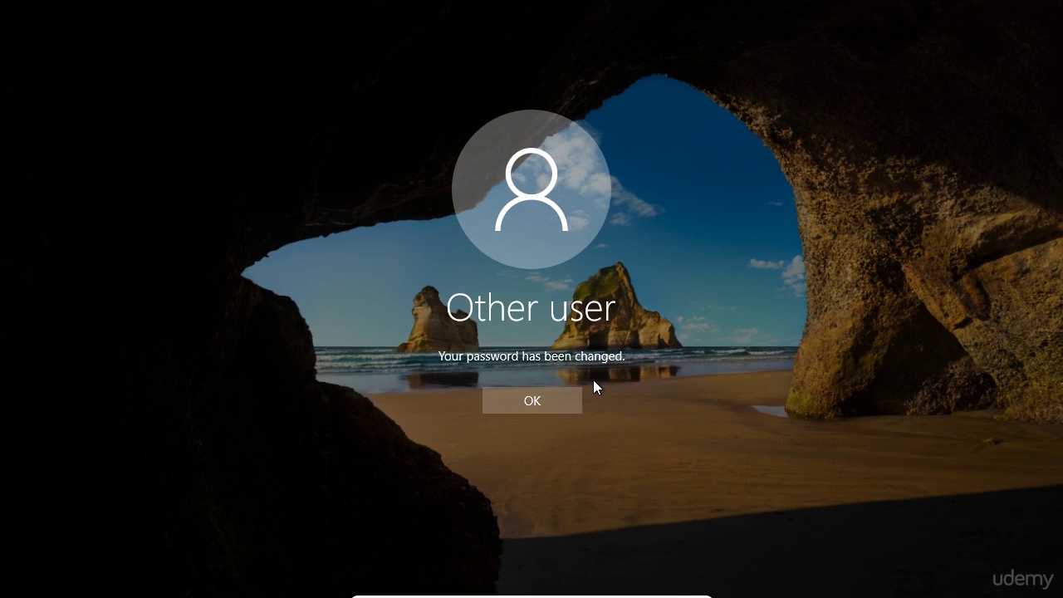
left_click(548, 405)
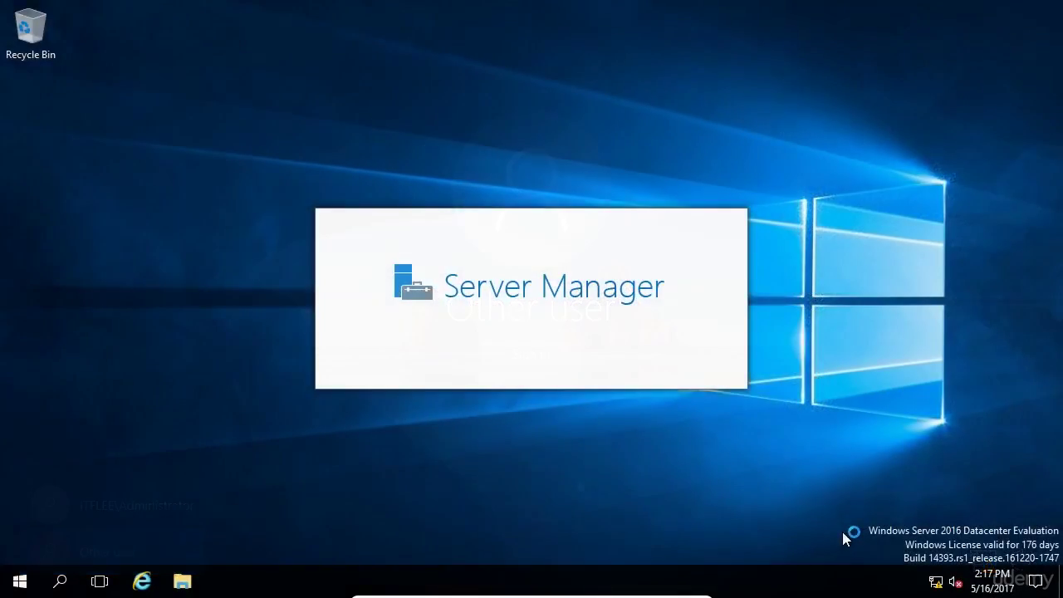